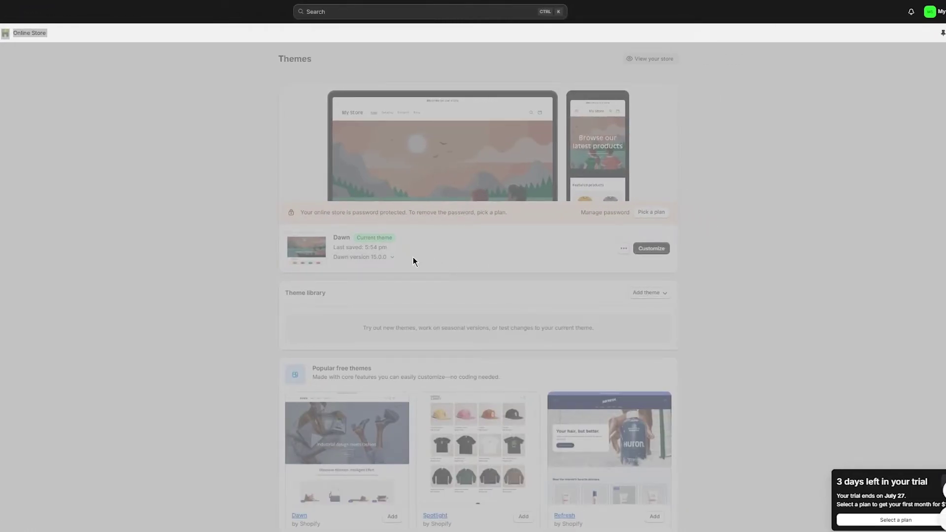
{"action": "scroll", "coordinate": [209, 211], "scroll_direction": "down", "scroll_amount": 4}
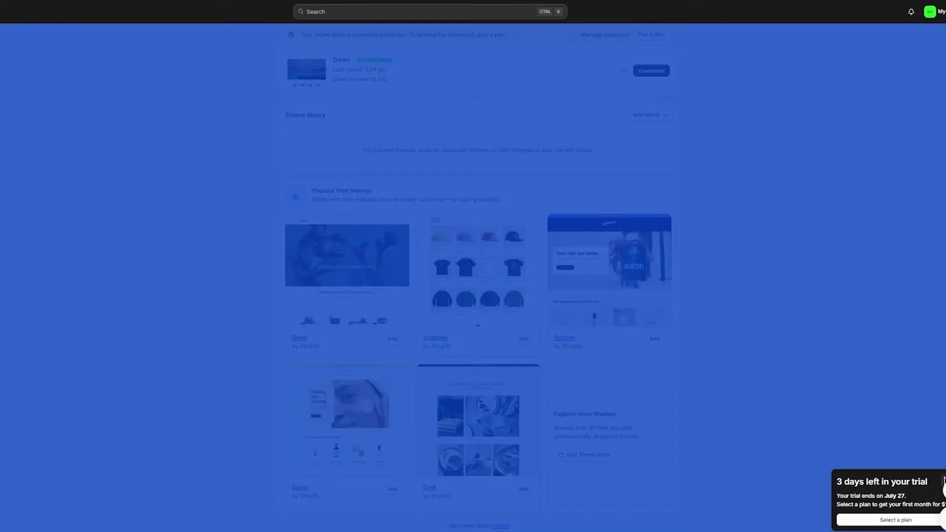
{"action": "scroll", "coordinate": [137, 204], "scroll_direction": "up", "scroll_amount": 4}
{"action": "scroll", "coordinate": [143, 170], "scroll_direction": "down", "scroll_amount": 4}
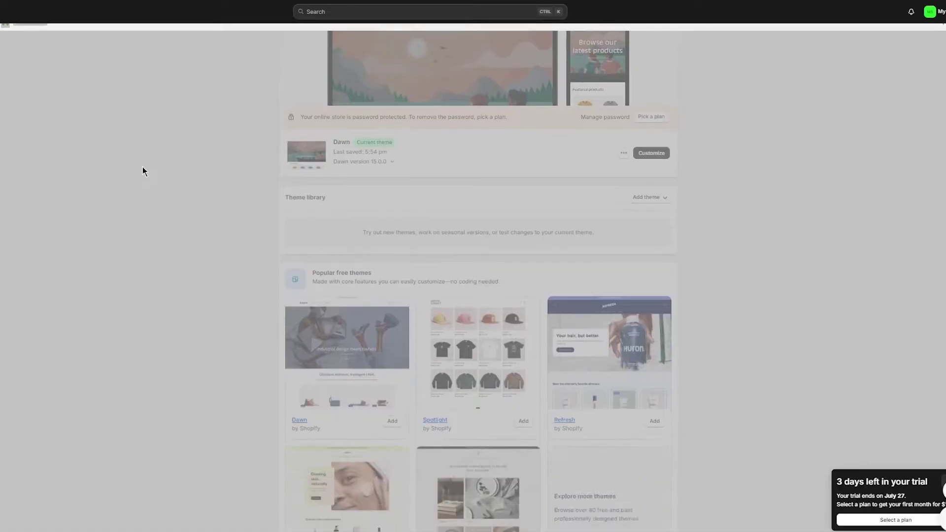
{"action": "scroll", "coordinate": [143, 171], "scroll_direction": "up", "scroll_amount": 4}
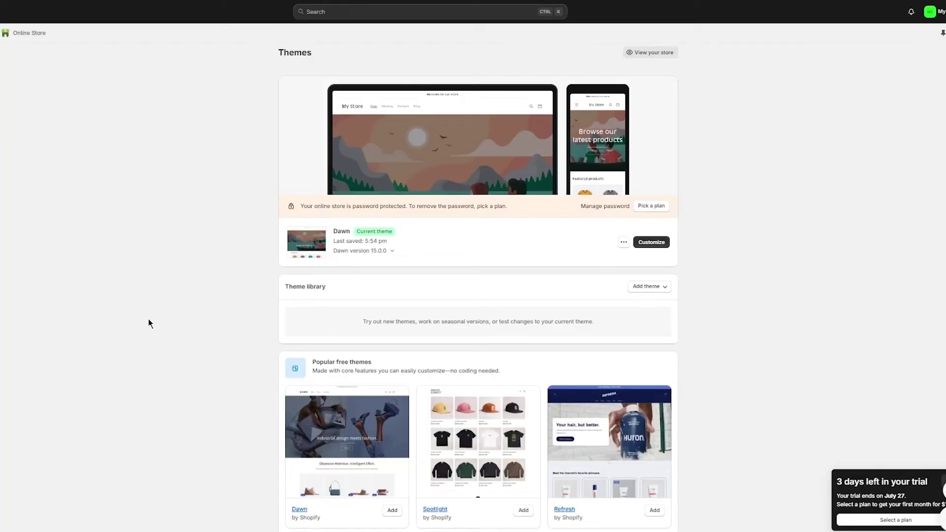
{"action": "scroll", "coordinate": [150, 318], "scroll_direction": "down", "scroll_amount": 4}
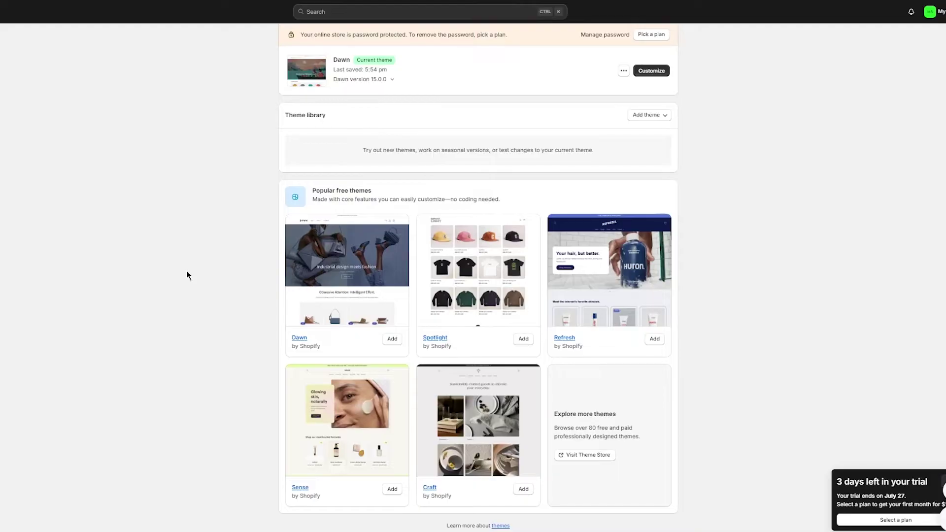
{"action": "scroll", "coordinate": [212, 269], "scroll_direction": "up", "scroll_amount": 4}
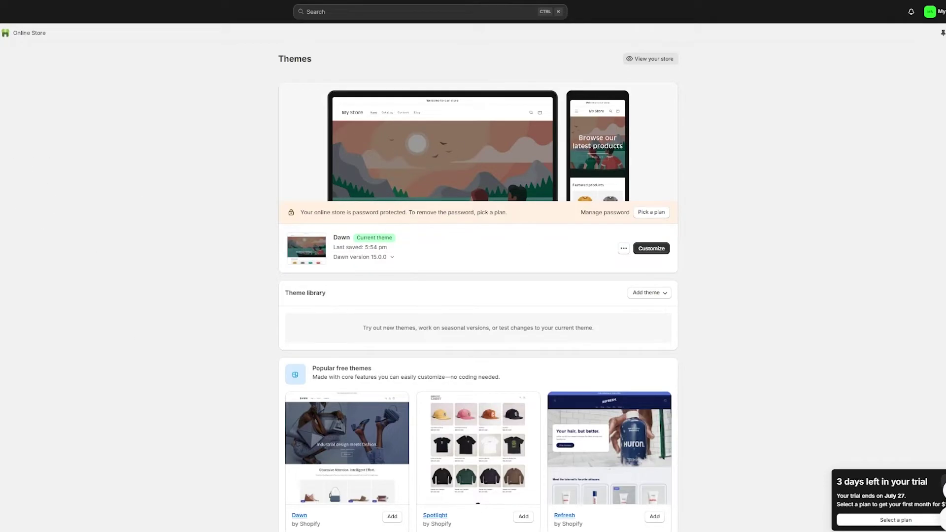
Step: Open the live online store and look over its home page from the banner to the featured products
{"action": "left_click", "coordinate": [28, 149]}
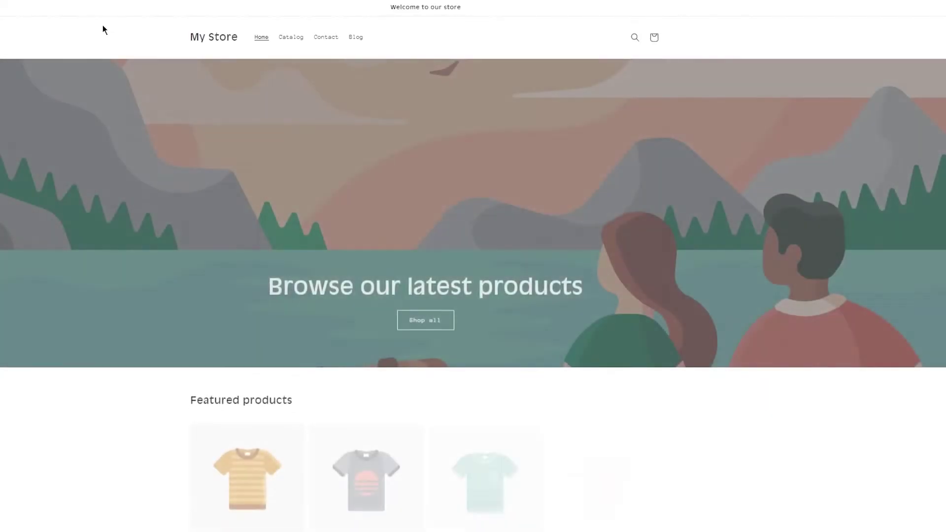
{"action": "scroll", "coordinate": [477, 177], "scroll_direction": "down", "scroll_amount": 4}
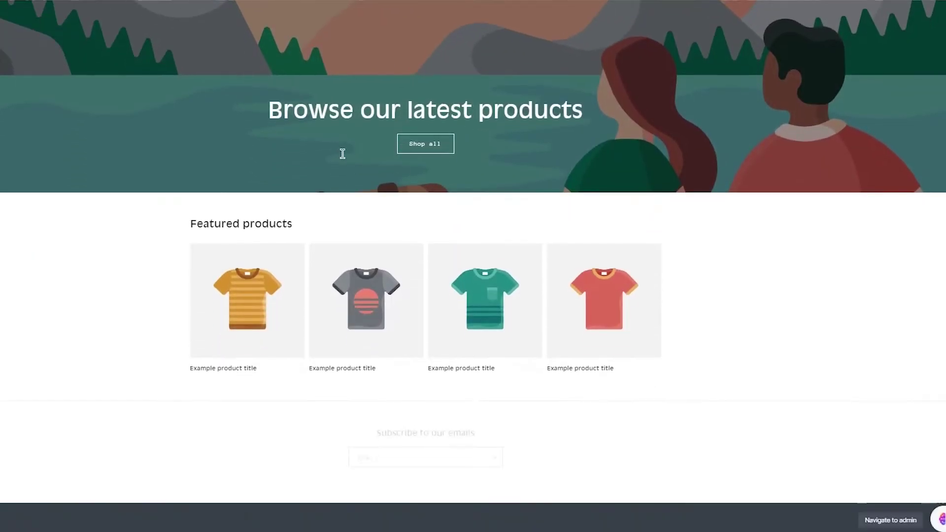
{"action": "scroll", "coordinate": [155, 258], "scroll_direction": "up", "scroll_amount": 1}
{"action": "scroll", "coordinate": [154, 259], "scroll_direction": "up", "scroll_amount": 3}
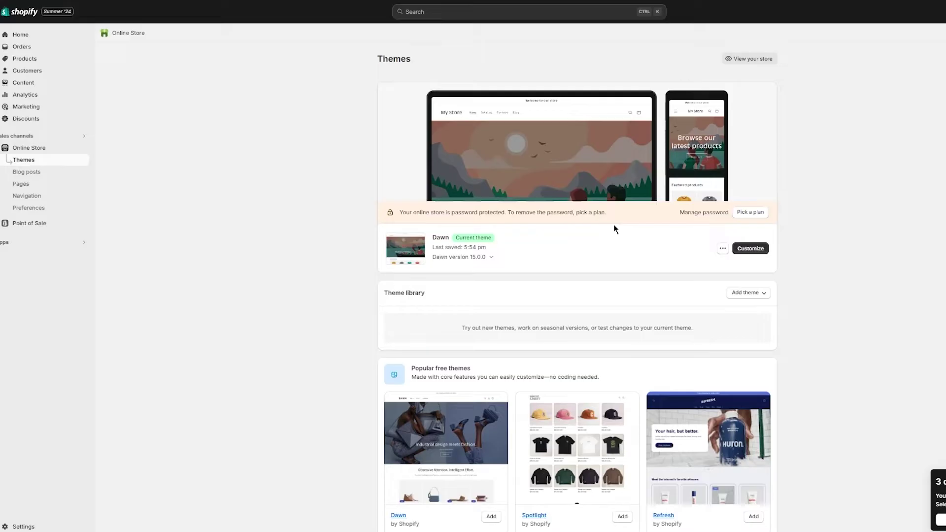
Step: Try adding a Video section to the home page in the Dawn theme customizer, leaving without saving the changes
{"action": "left_click", "coordinate": [749, 250]}
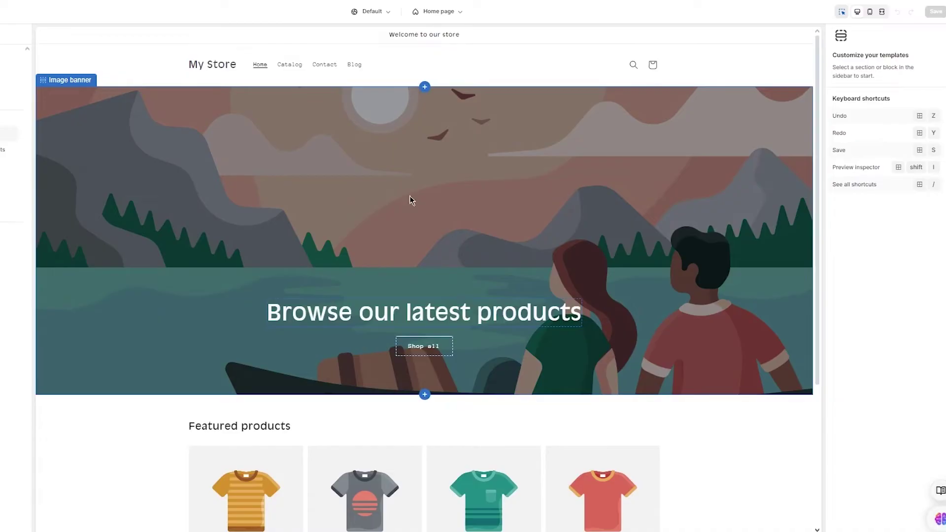
{"action": "left_click", "coordinate": [358, 227]}
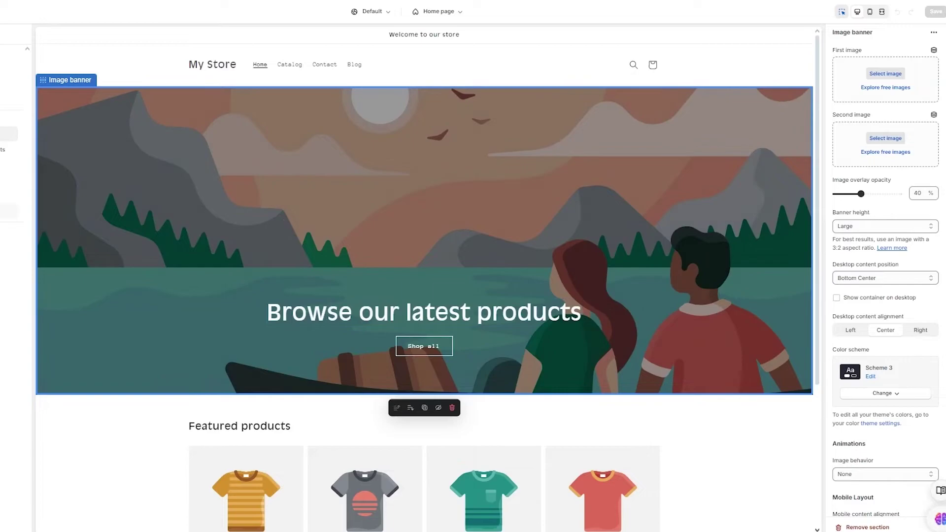
{"action": "left_click", "coordinate": [10, 211]}
{"action": "scroll", "coordinate": [94, 338], "scroll_direction": "down", "scroll_amount": 2}
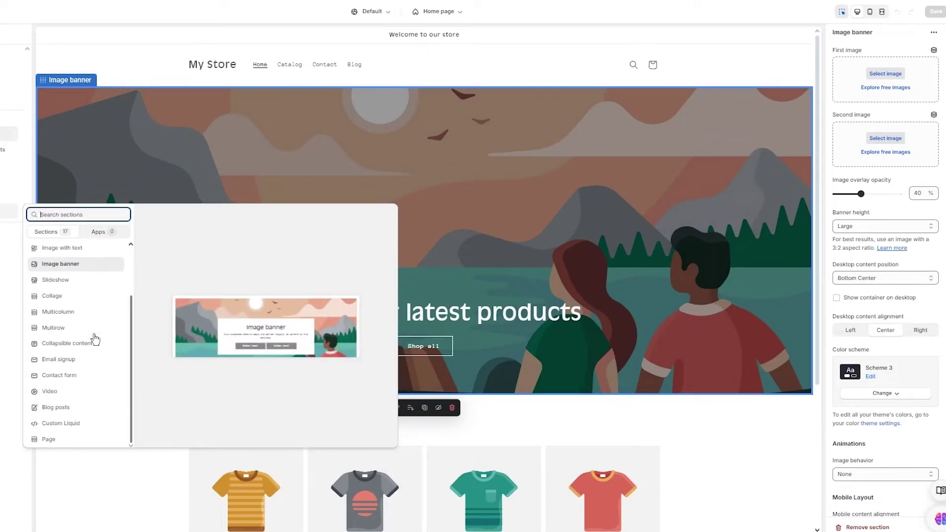
{"action": "left_click", "coordinate": [77, 397]}
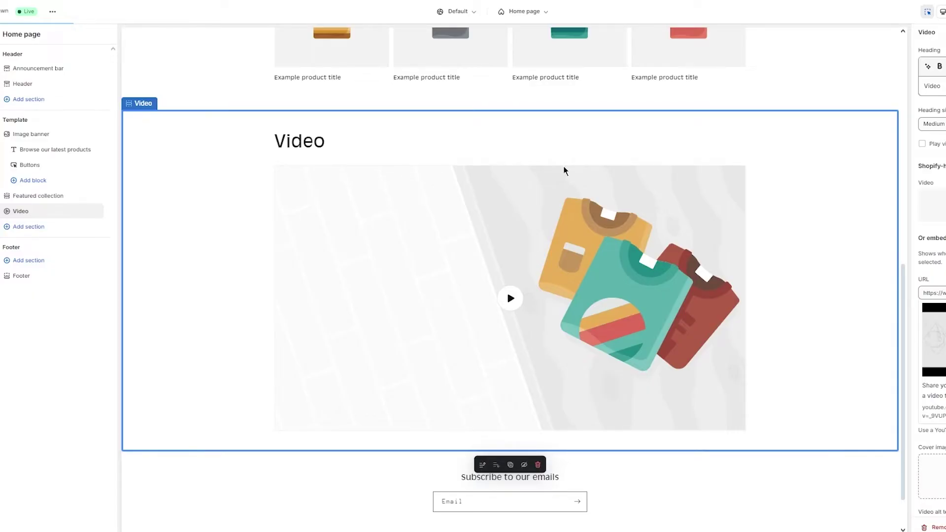
{"action": "left_click", "coordinate": [4, 11]}
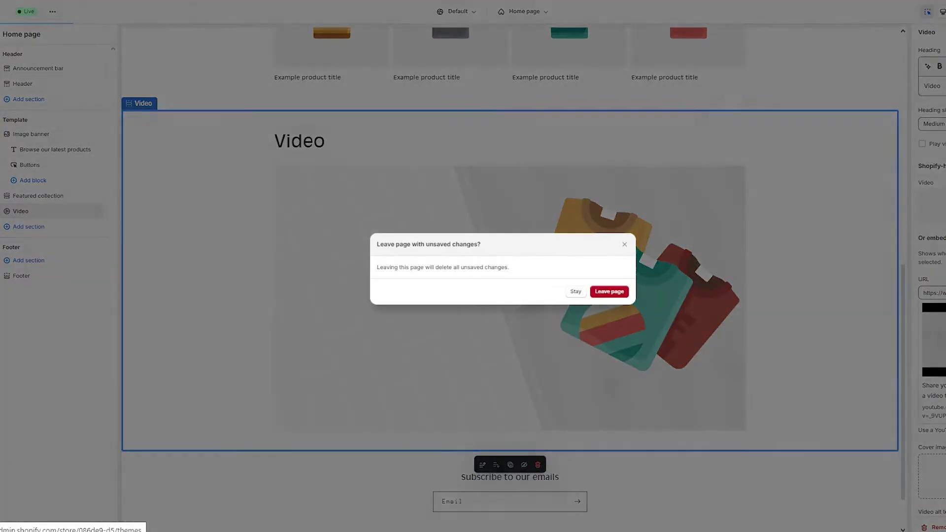
{"action": "left_click", "coordinate": [606, 293]}
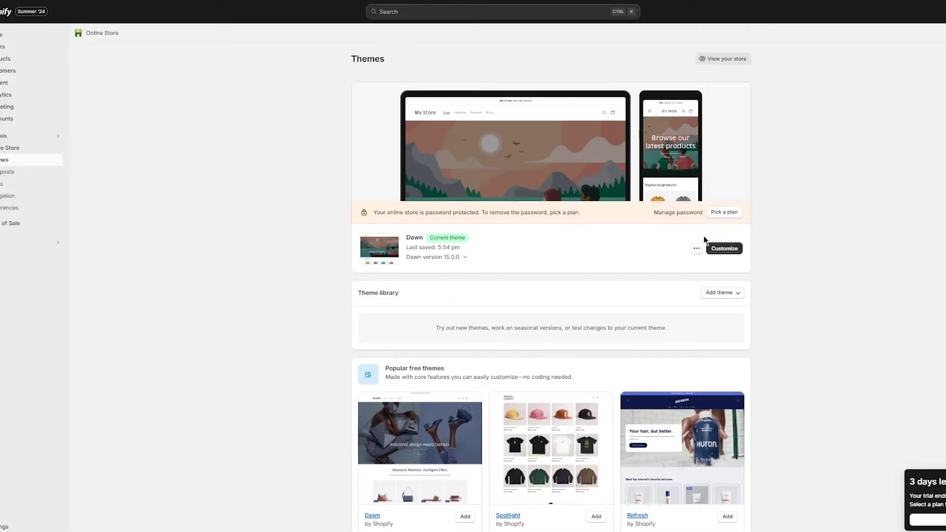
Step: Open the Dawn theme's code for editing and expand the sections folder
{"action": "left_click", "coordinate": [695, 250]}
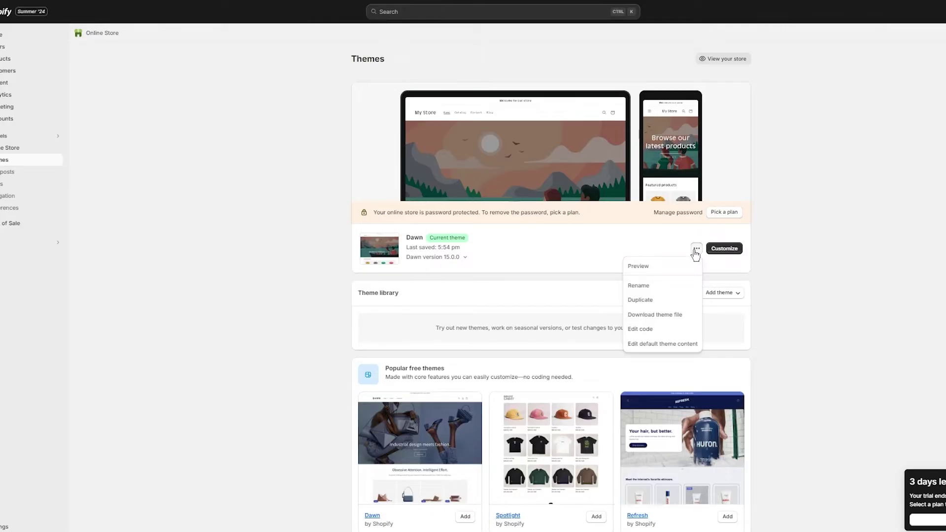
{"action": "left_click", "coordinate": [650, 329]}
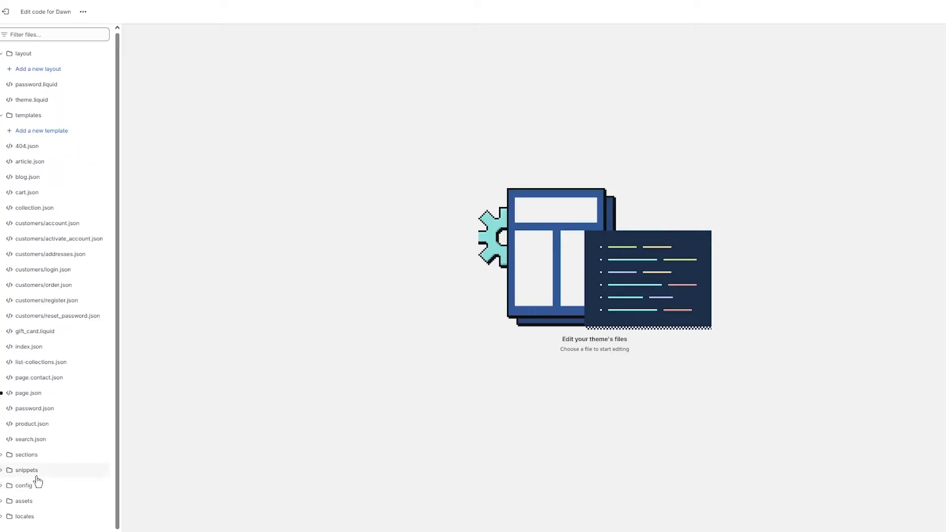
{"action": "left_click", "coordinate": [4, 457]}
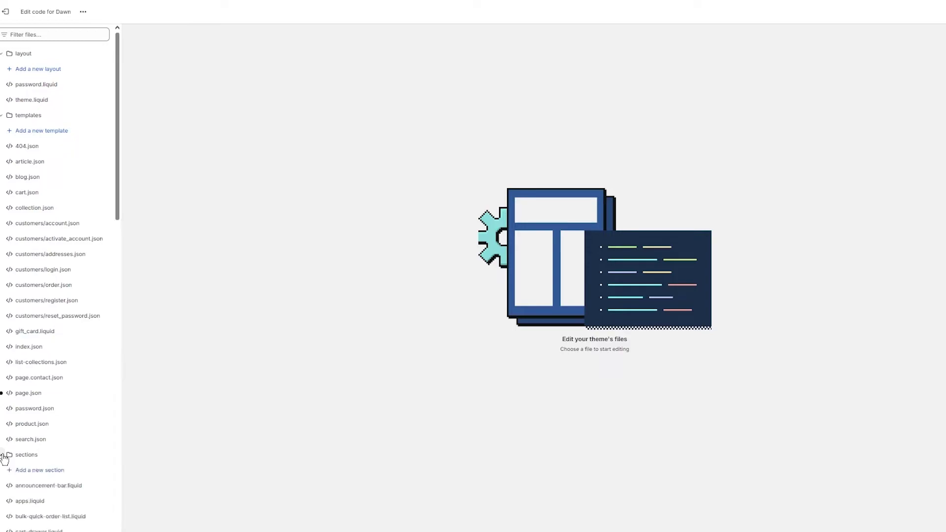
Step: Look through the section files in the Dawn theme's sections folder
{"action": "scroll", "coordinate": [43, 415], "scroll_direction": "down", "scroll_amount": 15}
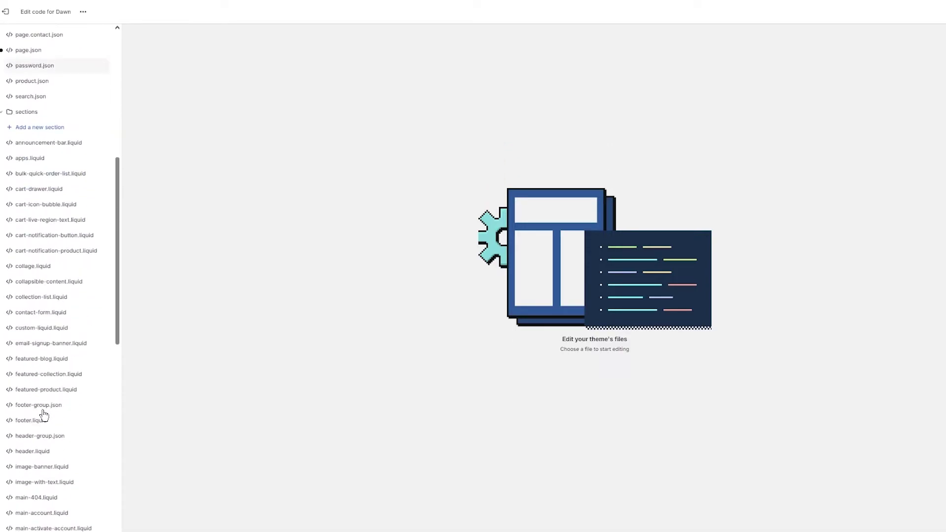
{"action": "scroll", "coordinate": [43, 414], "scroll_direction": "down", "scroll_amount": 3}
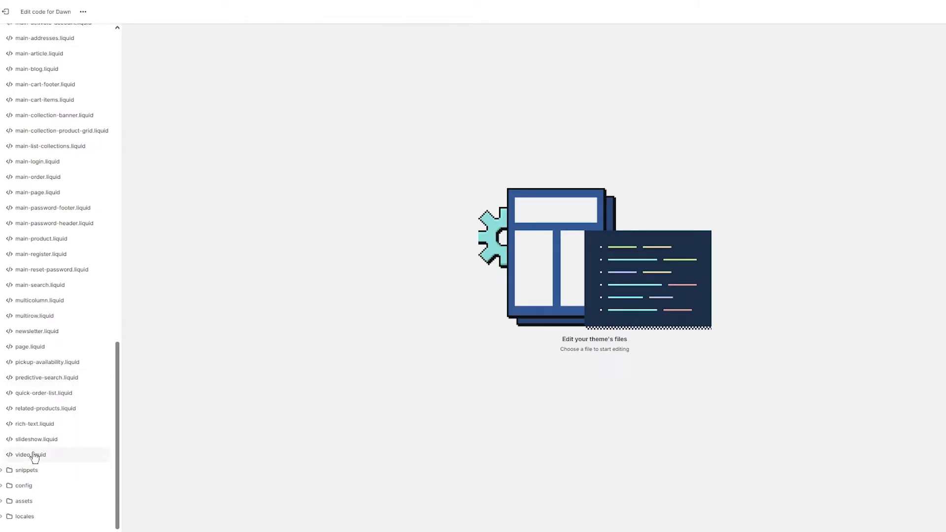
{"action": "scroll", "coordinate": [35, 443], "scroll_direction": "up", "scroll_amount": 3}
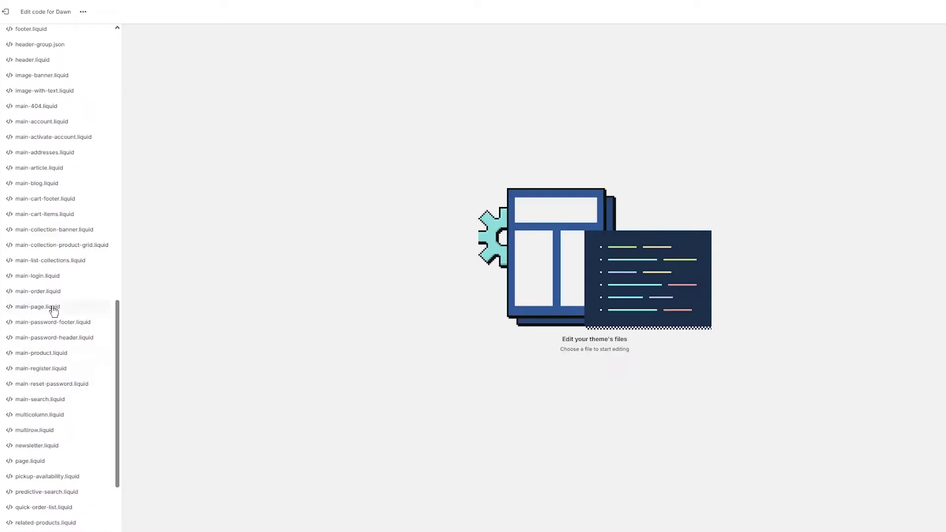
{"action": "scroll", "coordinate": [69, 270], "scroll_direction": "up", "scroll_amount": 10}
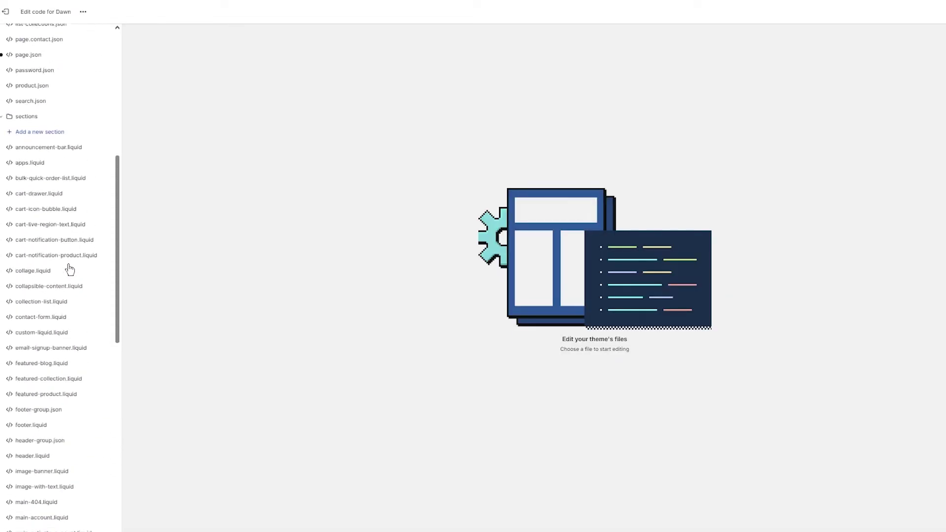
{"action": "scroll", "coordinate": [70, 269], "scroll_direction": "up", "scroll_amount": 3}
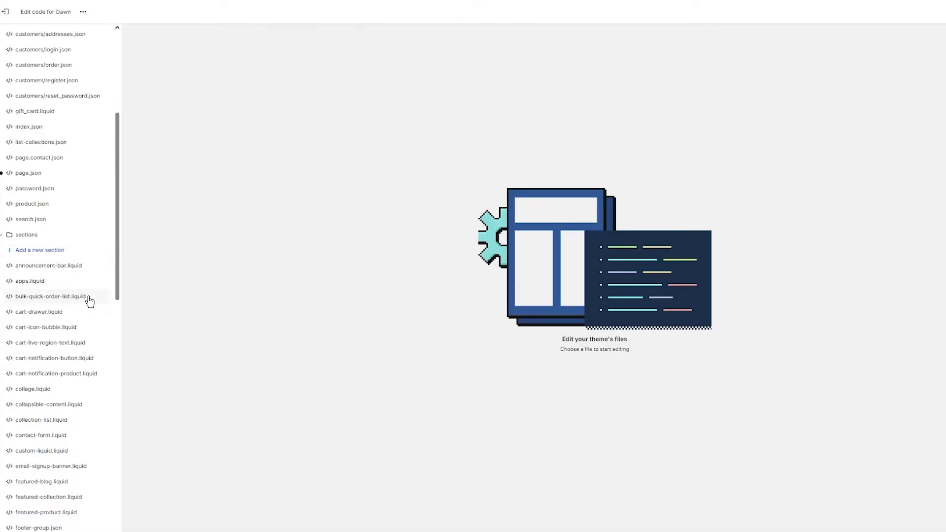
{"action": "scroll", "coordinate": [72, 342], "scroll_direction": "down", "scroll_amount": 2}
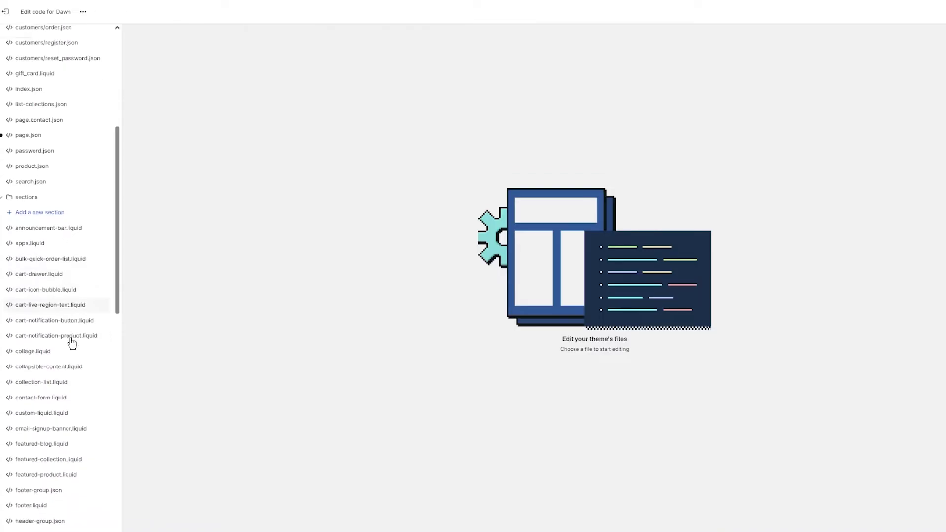
{"action": "scroll", "coordinate": [72, 344], "scroll_direction": "down", "scroll_amount": 1}
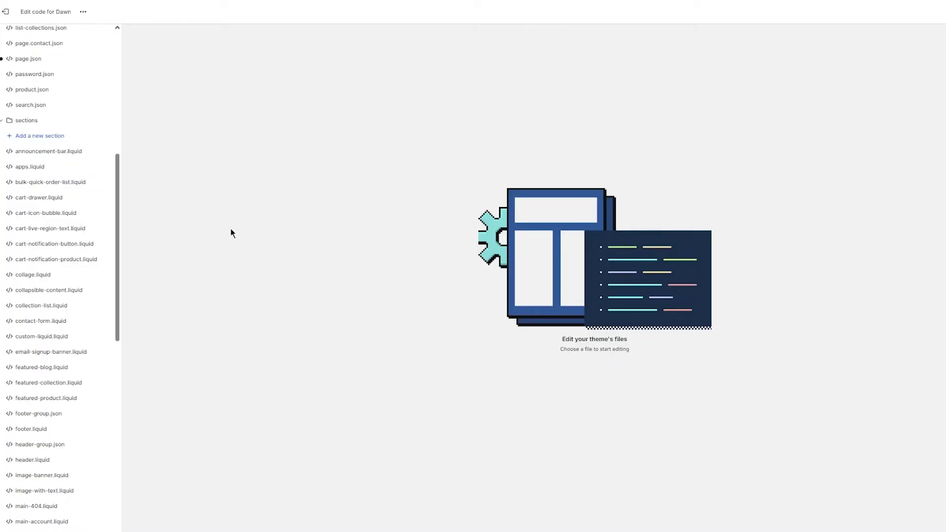
Step: Add a new liquid section file named video-bg and delete all of its default schema code
{"action": "left_click", "coordinate": [44, 136]}
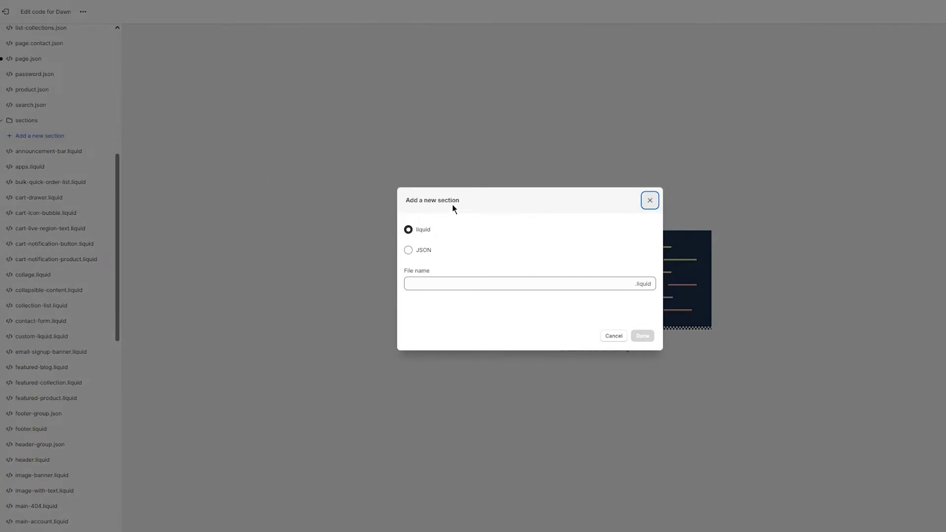
{"action": "left_click", "coordinate": [409, 230]}
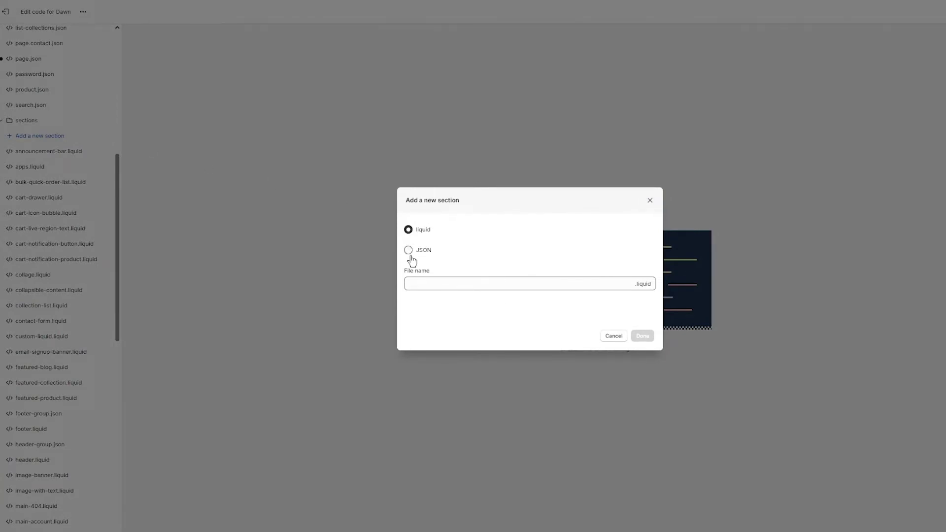
{"action": "left_click", "coordinate": [420, 280]}
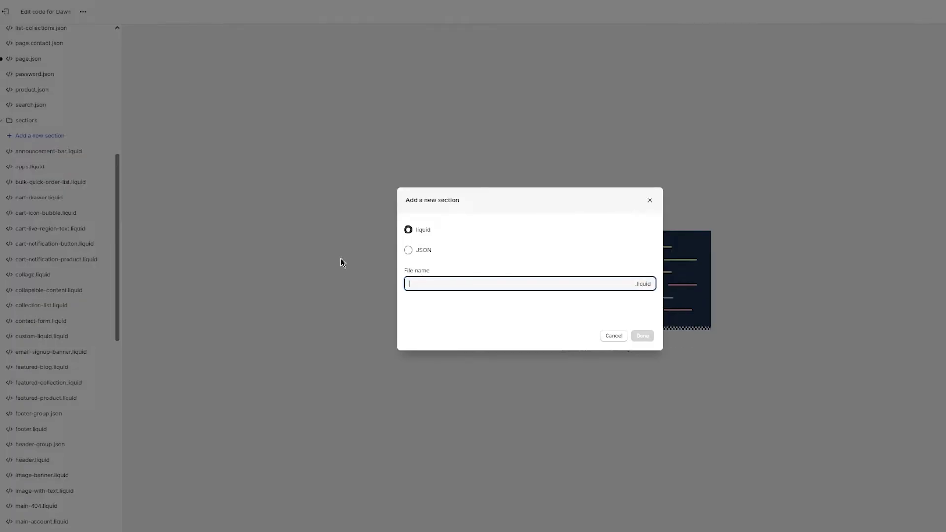
{"action": "type", "text": "video-bg"}
{"action": "left_click", "coordinate": [643, 336]}
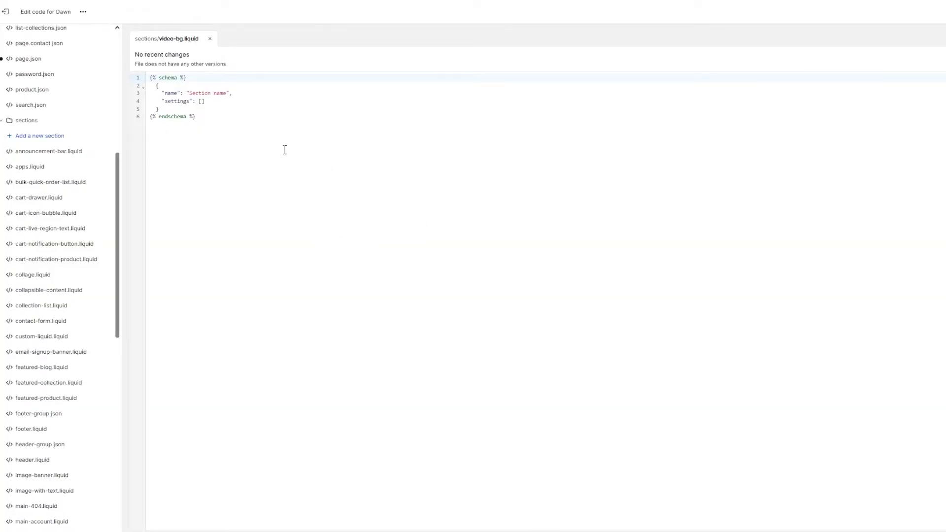
{"action": "key", "text": "ctrl+a"}
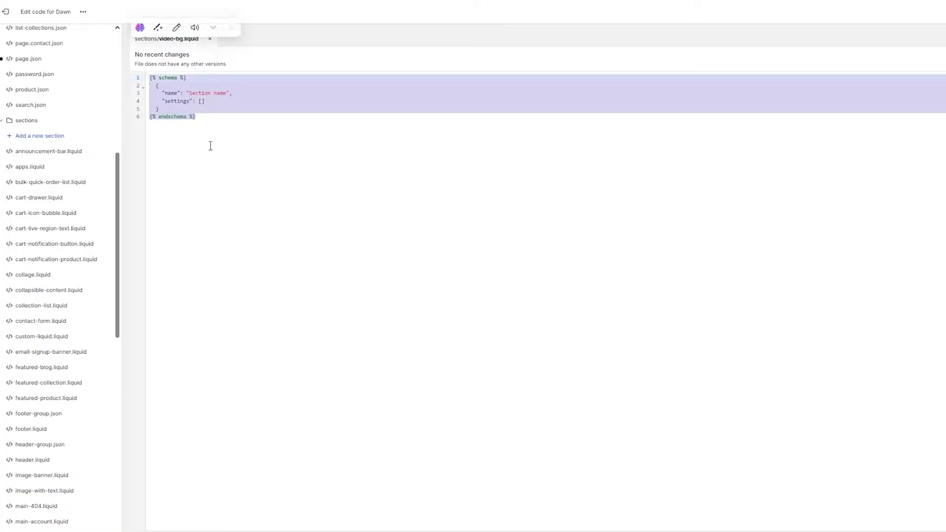
{"action": "key", "text": "BackSpace"}
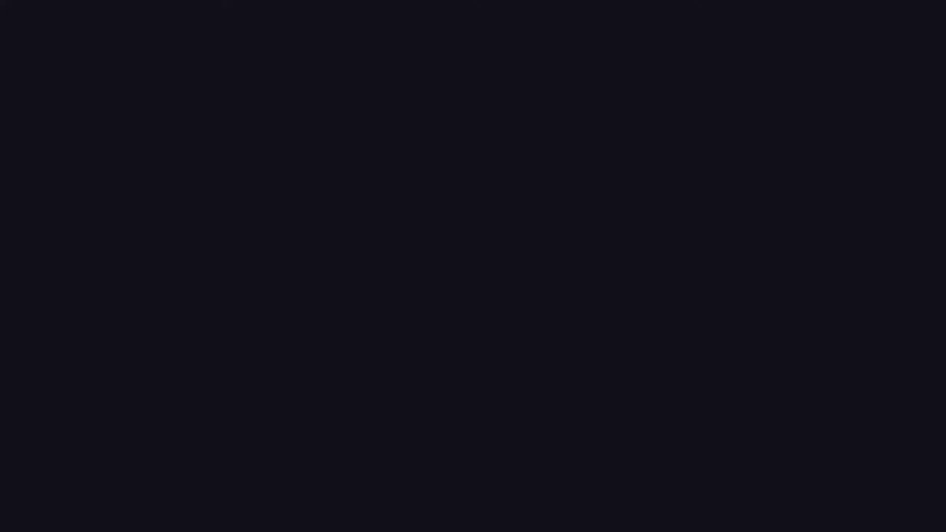
Step: Enter "github video backgro" as a web search in a new browser tab
{"action": "type", "text": "githu"}
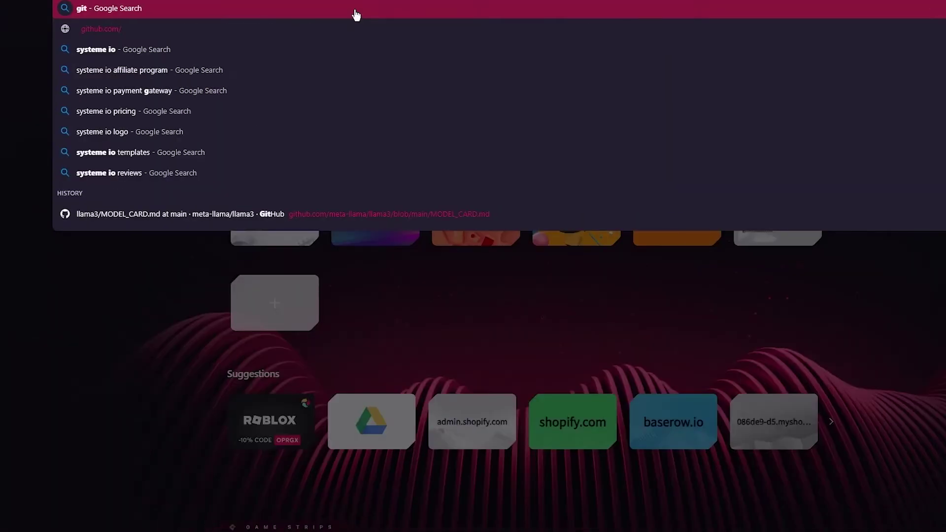
{"action": "type", "text": "b video b"}
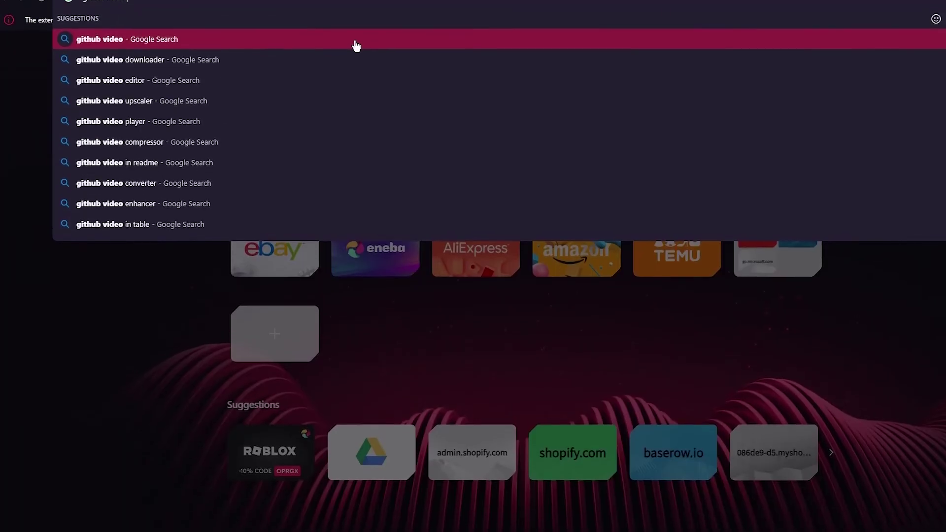
{"action": "type", "text": "ackgro"}
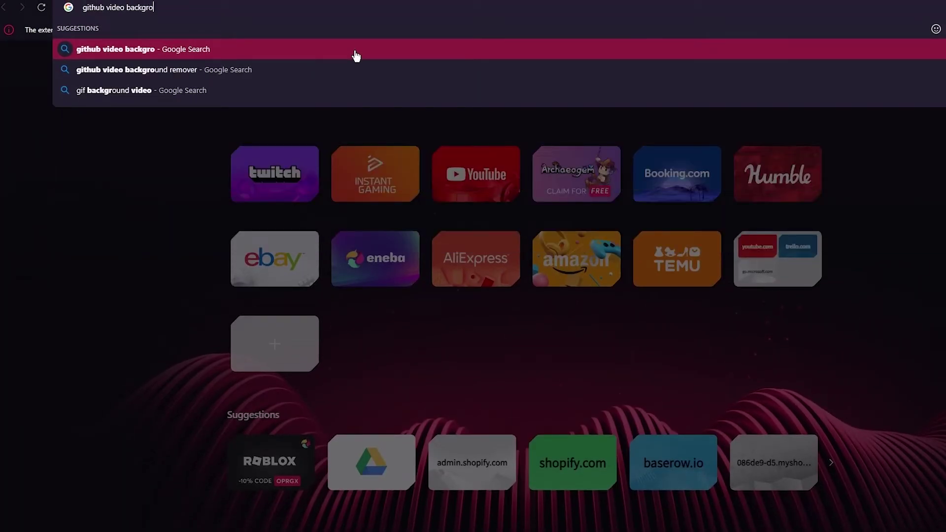
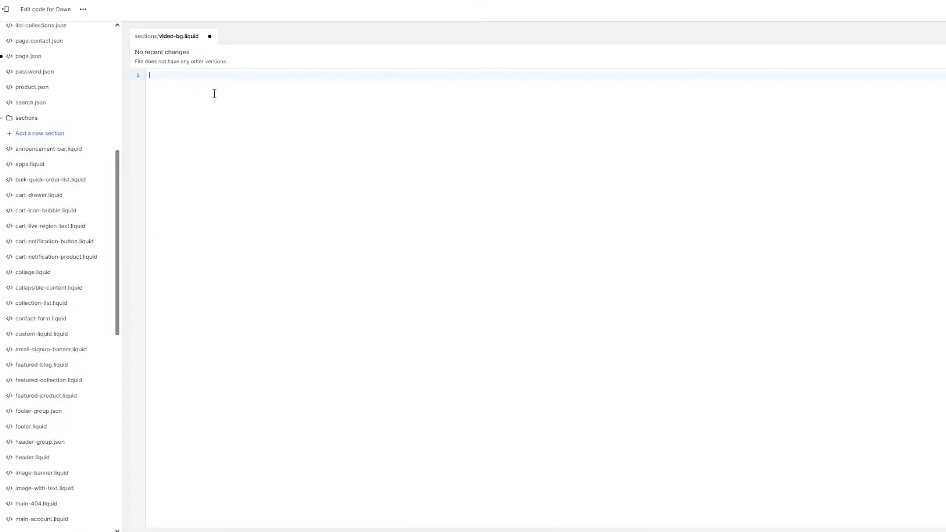
Step: Paste the copied video background code into the empty video-bg.liquid file, save it, and look over the pasted code
{"action": "right_click", "coordinate": [214, 93]}
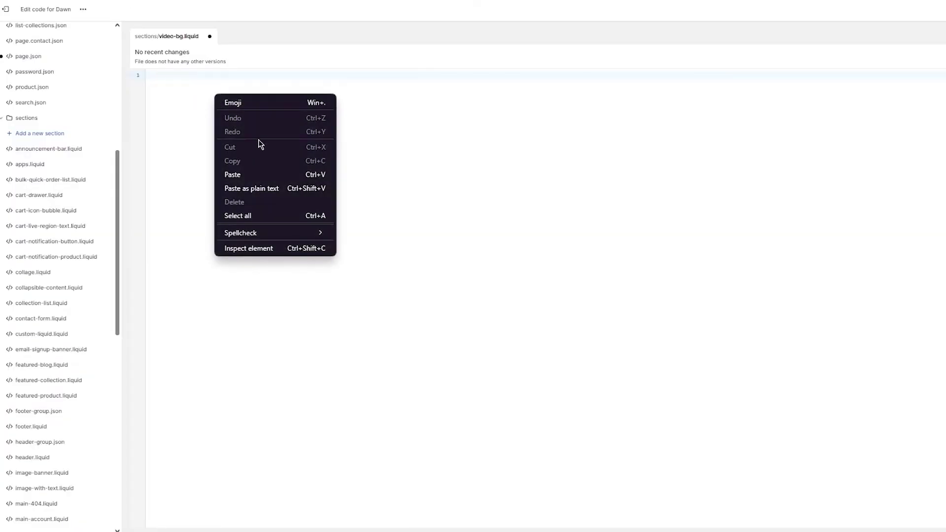
{"action": "left_click", "coordinate": [235, 175]}
{"action": "scroll", "coordinate": [304, 168], "scroll_direction": "up", "scroll_amount": 20}
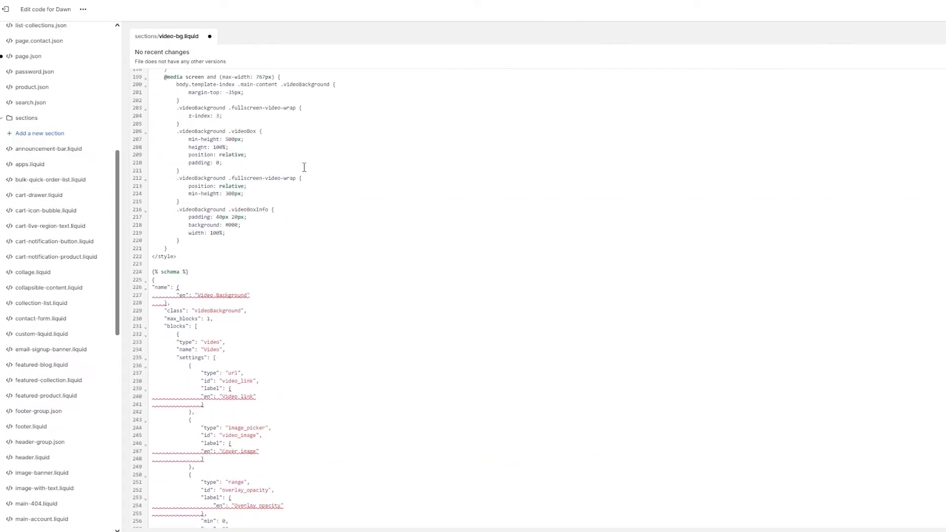
{"action": "scroll", "coordinate": [304, 168], "scroll_direction": "down", "scroll_amount": 20}
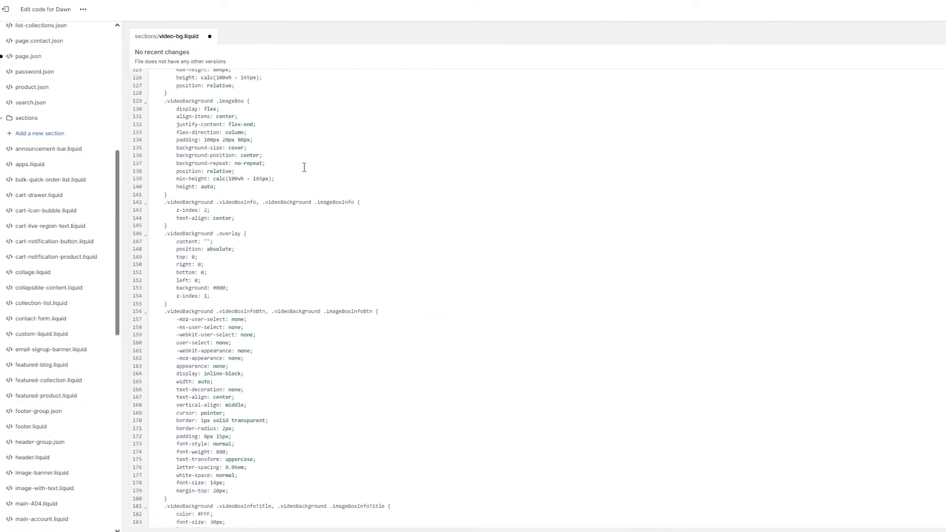
{"action": "left_click", "coordinate": [175, 123]}
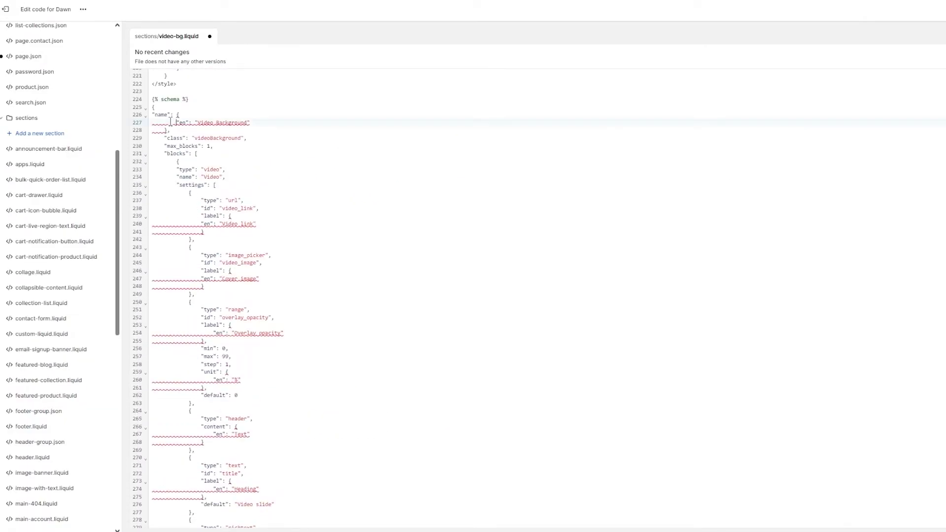
{"action": "mouse_move", "coordinate": [252, 126]}
{"action": "key", "text": "ctrl+s"}
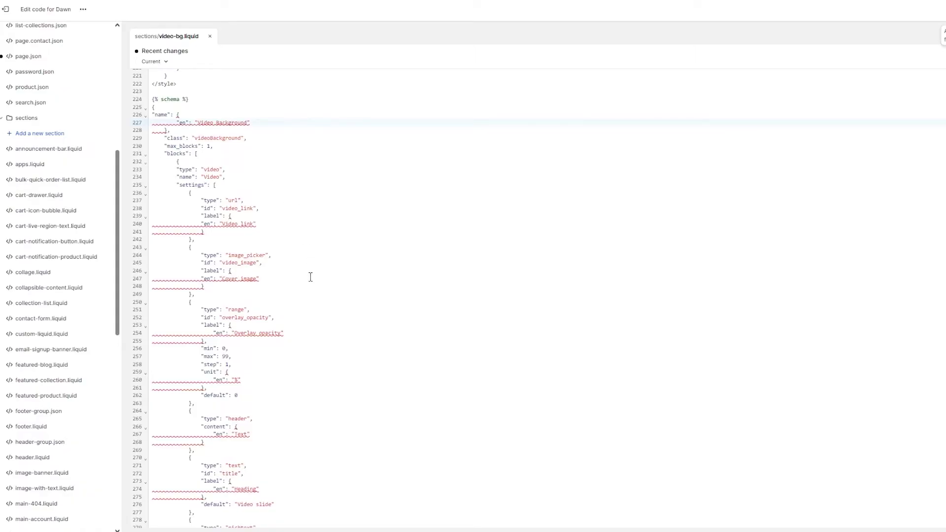
{"action": "scroll", "coordinate": [173, 335], "scroll_direction": "down", "scroll_amount": 9}
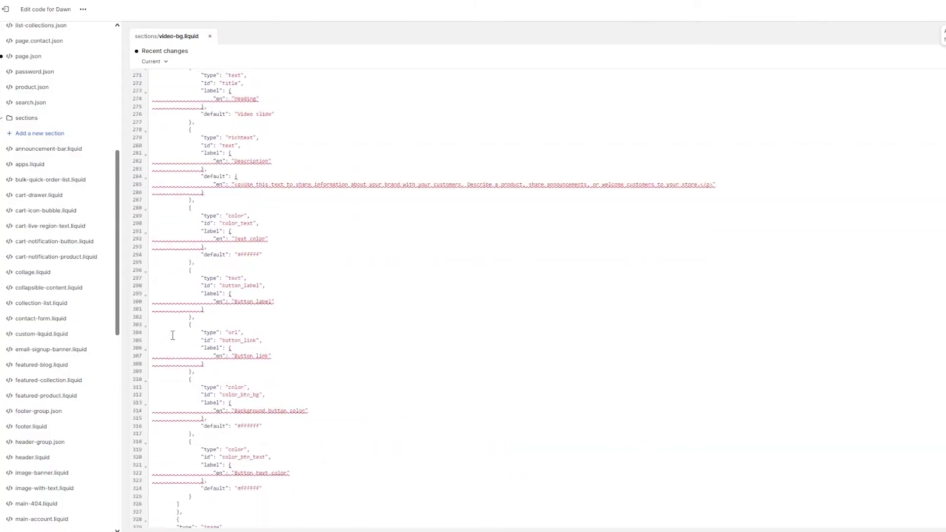
{"action": "scroll", "coordinate": [301, 213], "scroll_direction": "up", "scroll_amount": 18}
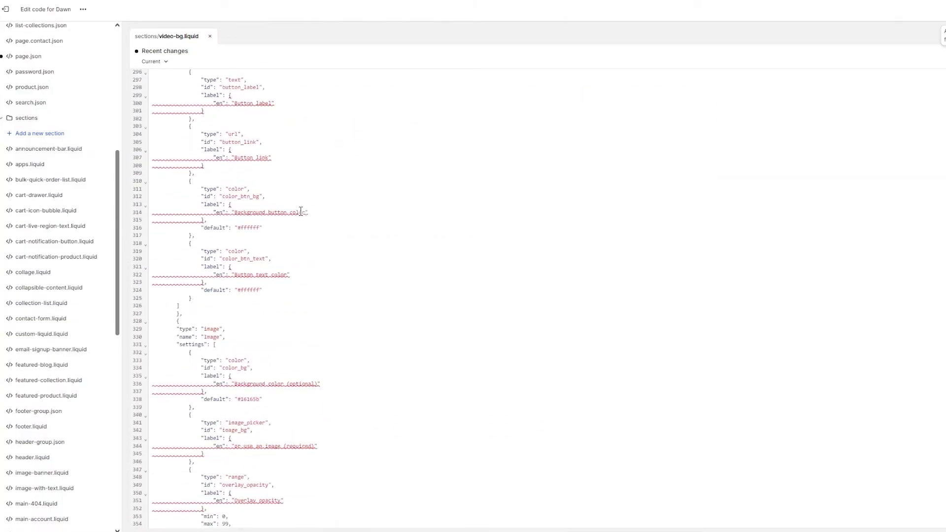
{"action": "scroll", "coordinate": [277, 110], "scroll_direction": "up", "scroll_amount": 20}
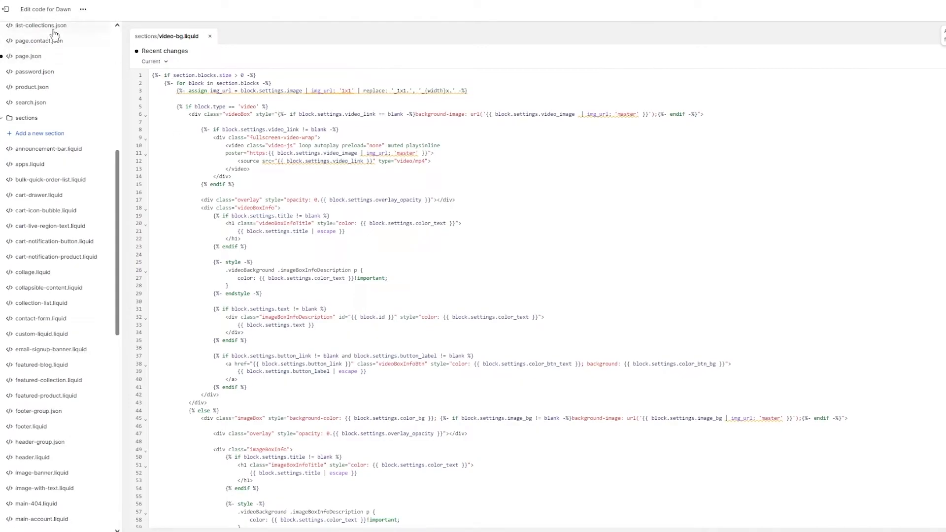
Step: Open the Dawn theme's customizer and add a Video section at the top of the home page template
{"action": "left_click", "coordinate": [4, 11]}
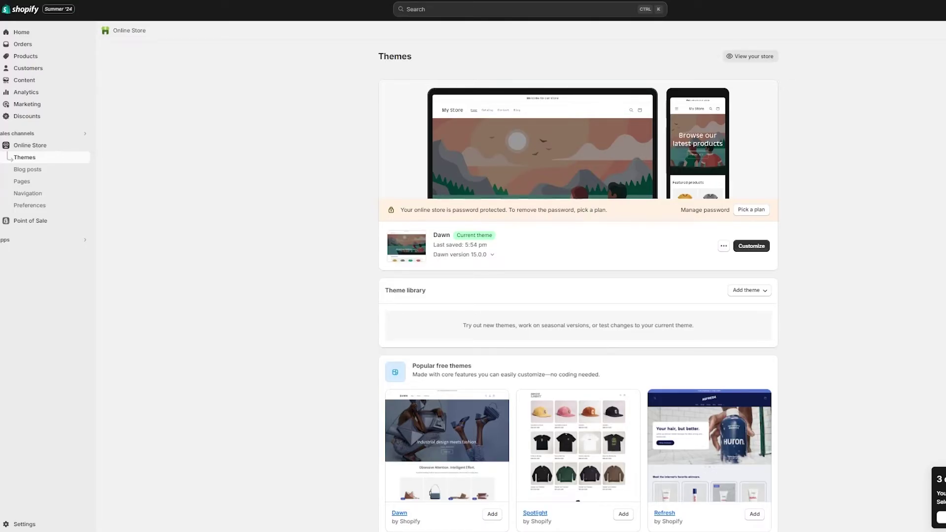
{"action": "left_click", "coordinate": [752, 246]}
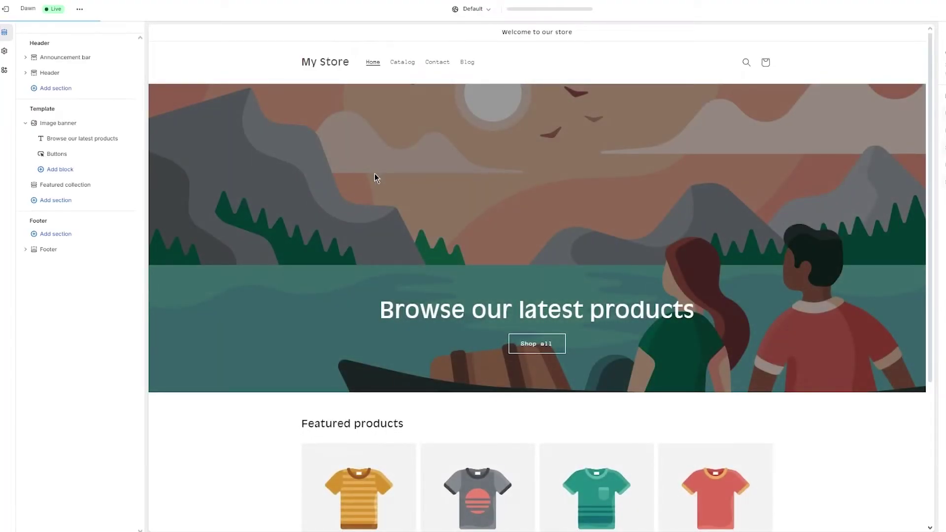
{"action": "left_click", "coordinate": [64, 212]}
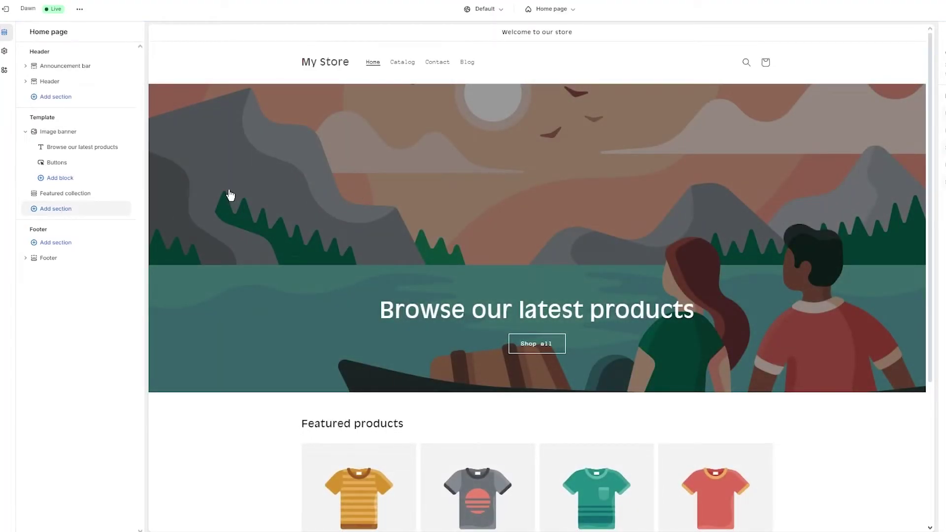
{"action": "scroll", "coordinate": [192, 324], "scroll_direction": "down", "scroll_amount": 2}
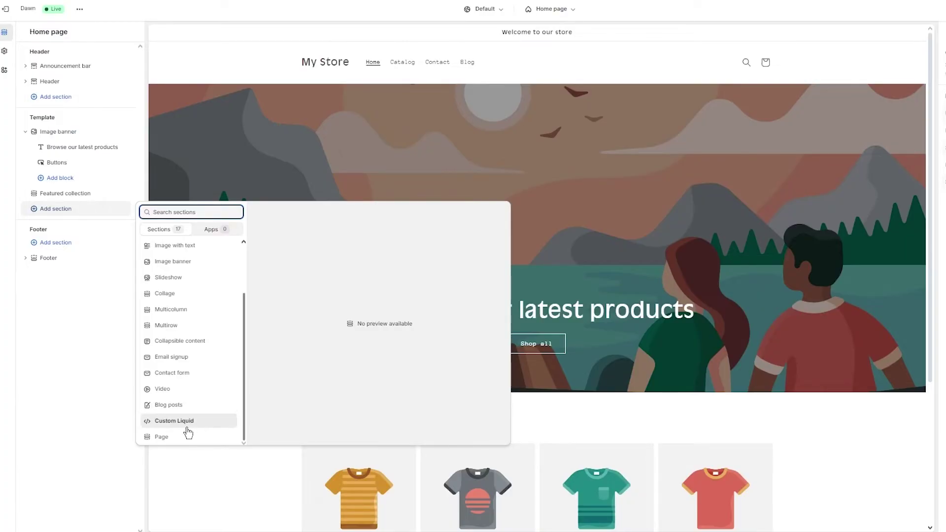
{"action": "scroll", "coordinate": [189, 345], "scroll_direction": "up", "scroll_amount": 1}
{"action": "scroll", "coordinate": [189, 328], "scroll_direction": "up", "scroll_amount": 1}
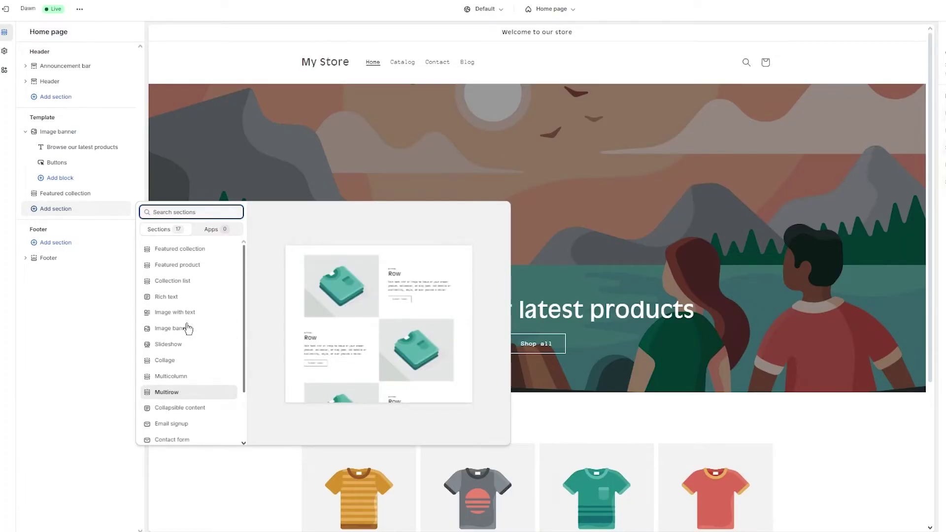
{"action": "scroll", "coordinate": [188, 328], "scroll_direction": "down", "scroll_amount": 2}
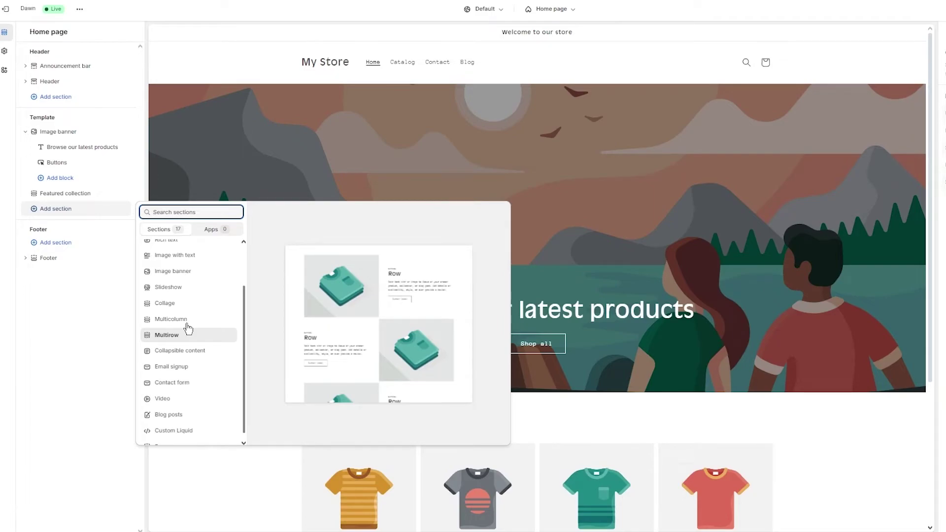
{"action": "scroll", "coordinate": [189, 336], "scroll_direction": "down", "scroll_amount": 1}
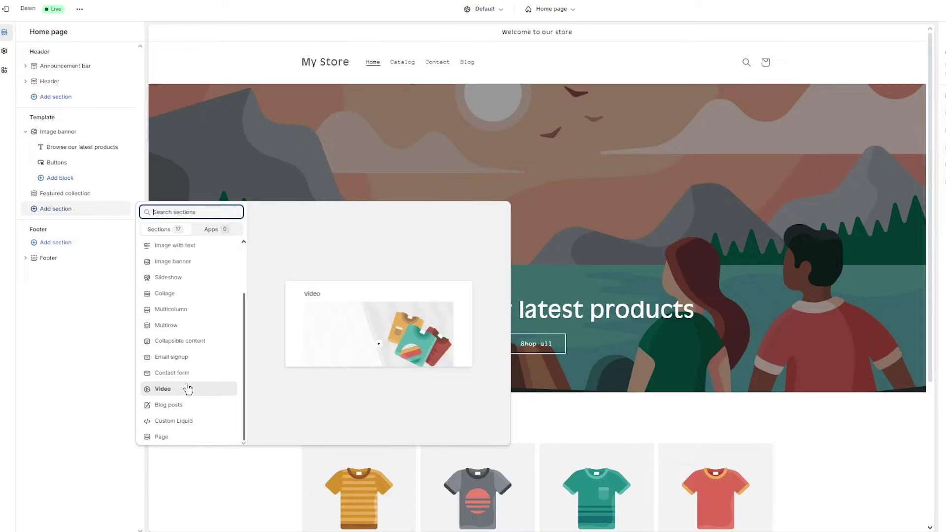
{"action": "scroll", "coordinate": [194, 387], "scroll_direction": "up", "scroll_amount": 2}
{"action": "scroll", "coordinate": [194, 387], "scroll_direction": "down", "scroll_amount": 2}
{"action": "left_click", "coordinate": [191, 387]}
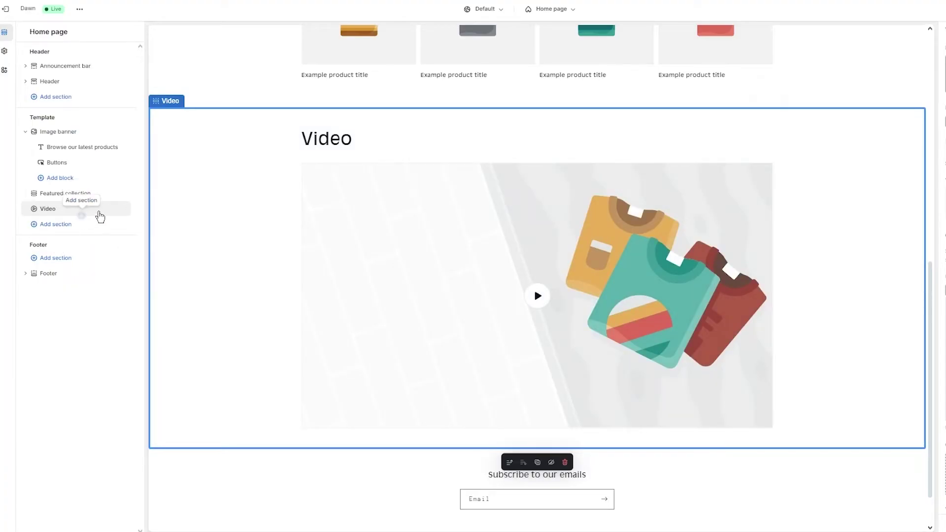
{"action": "left_click_drag", "start_coordinate": [30, 208], "coordinate": [30, 128]}
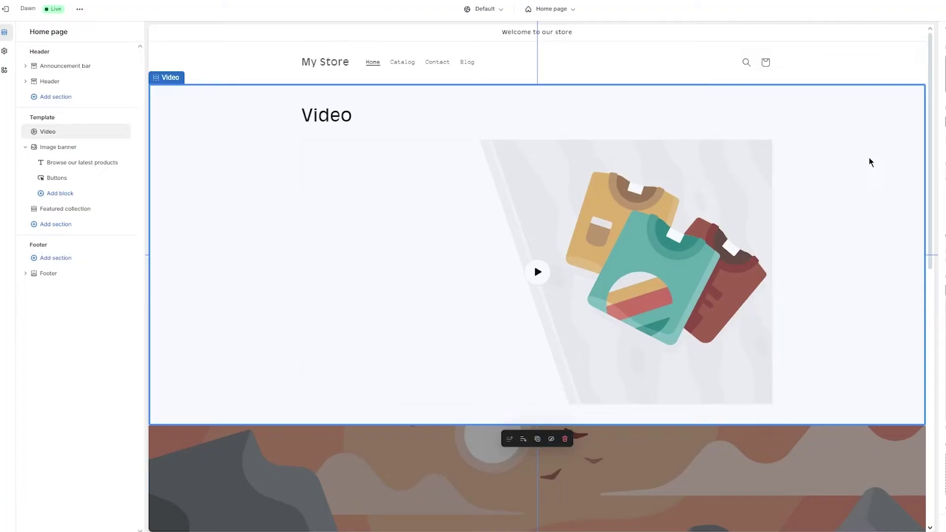
Step: Start a video upload for the Video section and select kashmir.mp4 among the computer's files
{"action": "left_click", "coordinate": [538, 272]}
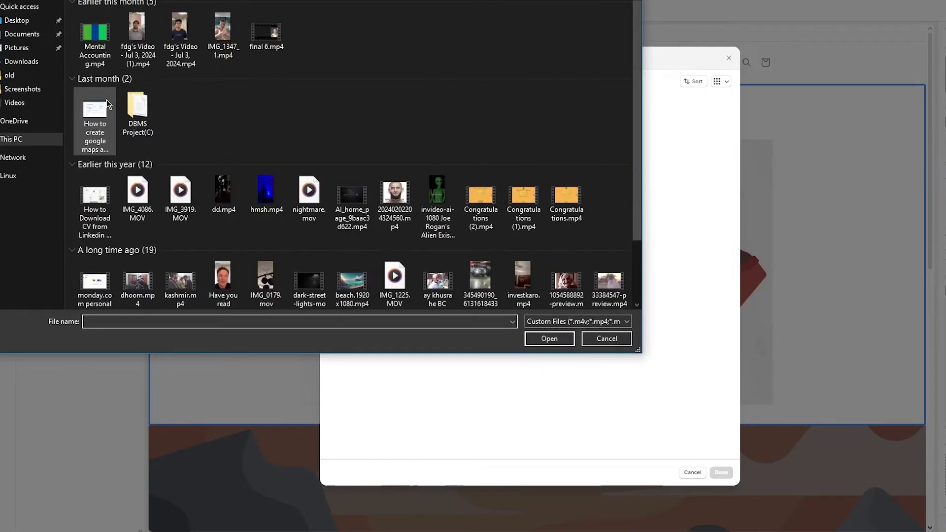
{"action": "scroll", "coordinate": [207, 158], "scroll_direction": "down", "scroll_amount": 5}
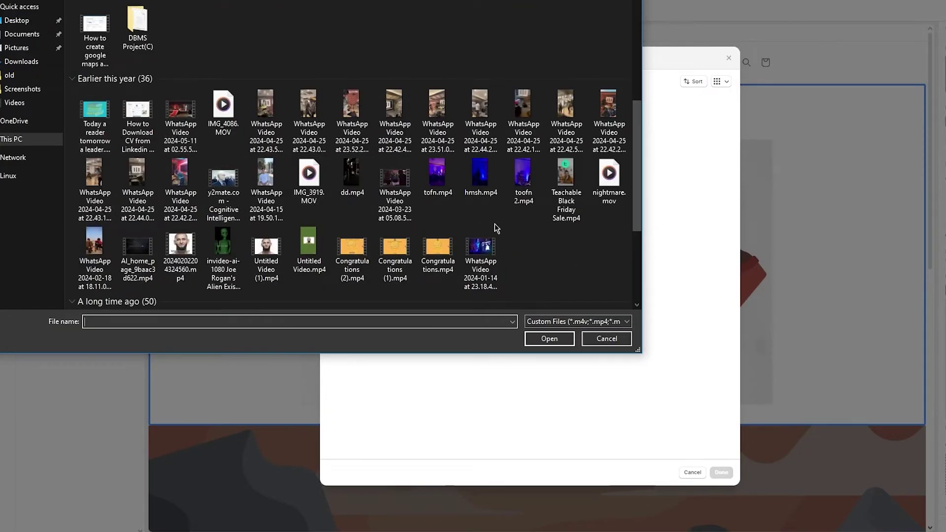
{"action": "scroll", "coordinate": [537, 234], "scroll_direction": "down", "scroll_amount": 3}
{"action": "scroll", "coordinate": [538, 237], "scroll_direction": "up", "scroll_amount": 1}
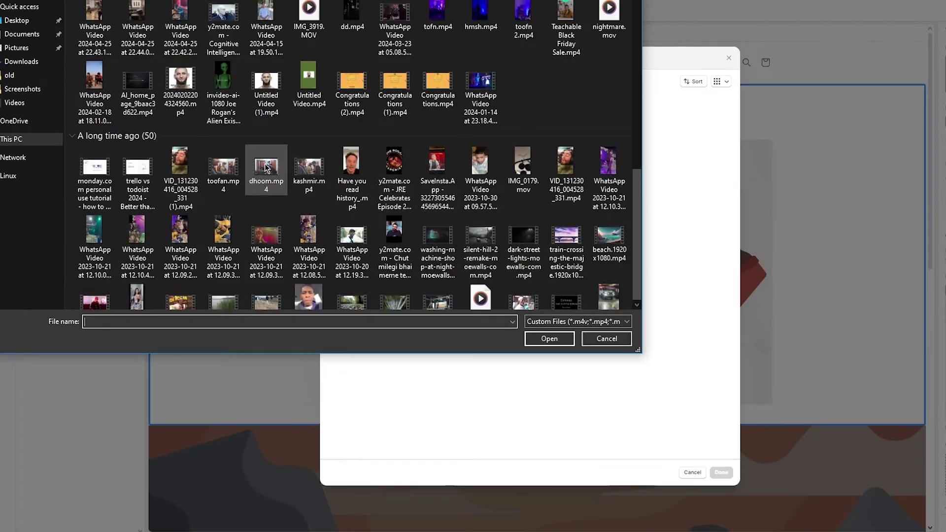
{"action": "left_click", "coordinate": [310, 177]}
{"action": "right_click", "coordinate": [310, 177]}
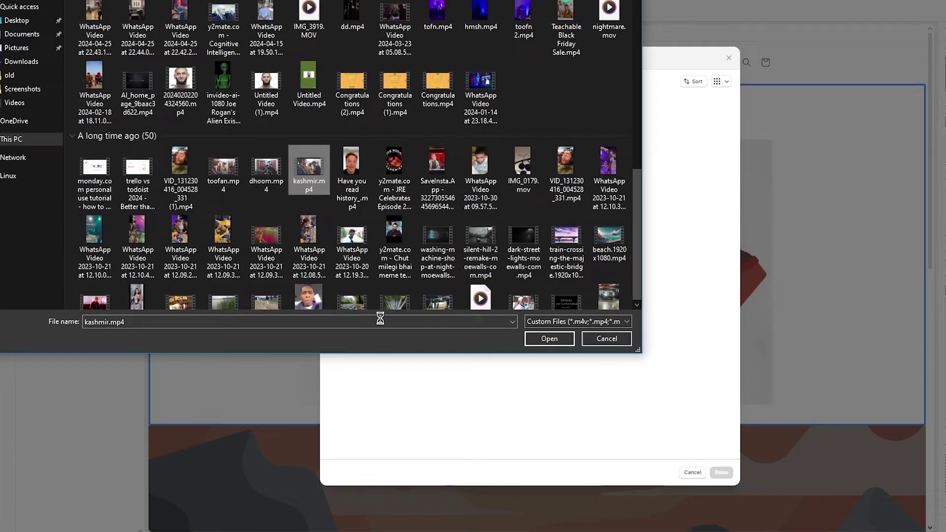
{"action": "left_click", "coordinate": [335, 483]}
{"action": "left_click", "coordinate": [444, 454]}
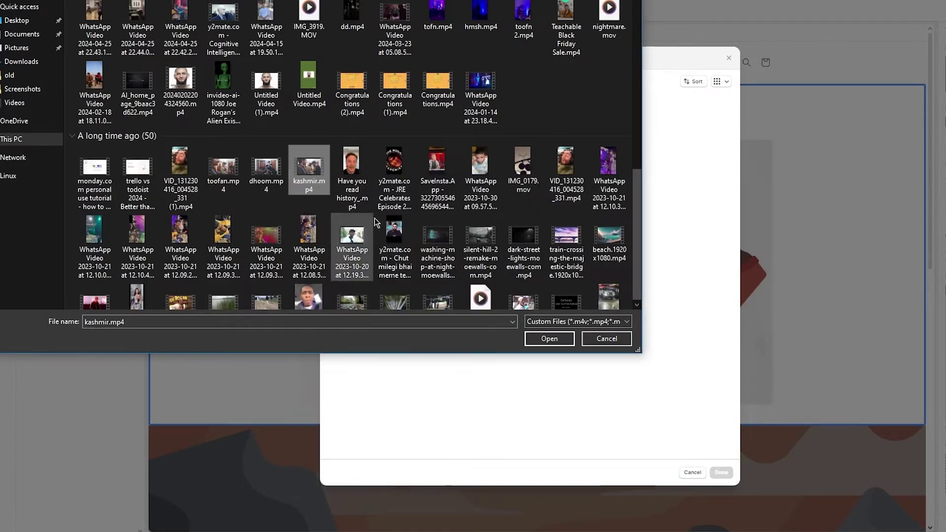
Step: Try to upload the "Today a reader tomorrow a leader" MP4 instead, view the upload details, and close the video selection
{"action": "scroll", "coordinate": [493, 193], "scroll_direction": "down", "scroll_amount": 2}
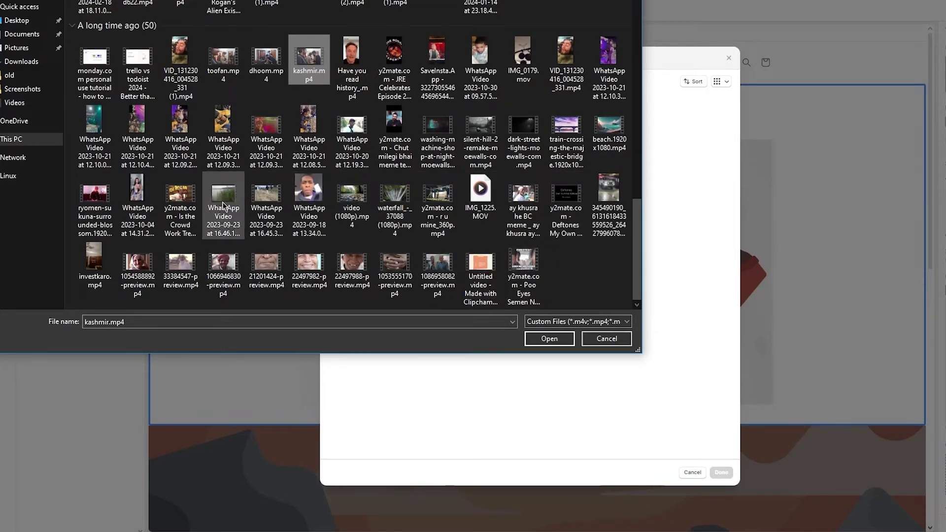
{"action": "scroll", "coordinate": [234, 148], "scroll_direction": "up", "scroll_amount": 10}
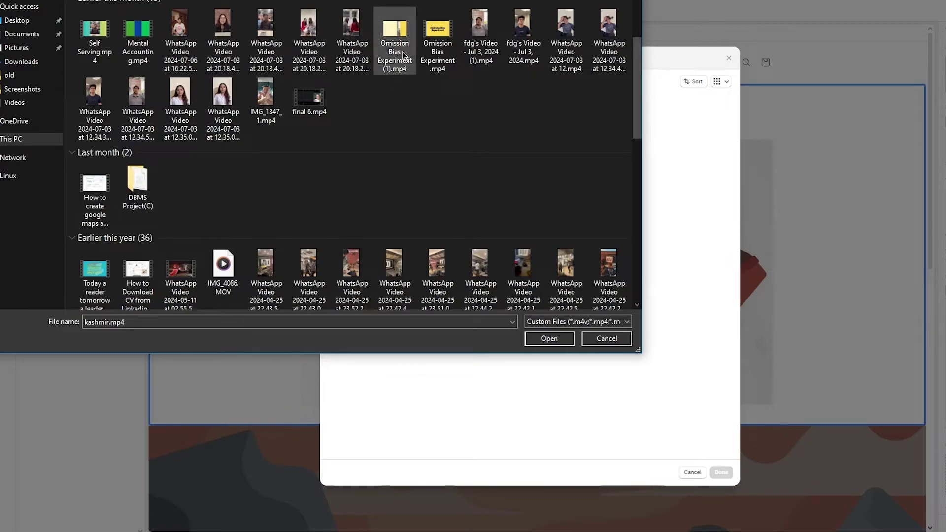
{"action": "scroll", "coordinate": [383, 113], "scroll_direction": "down", "scroll_amount": 3}
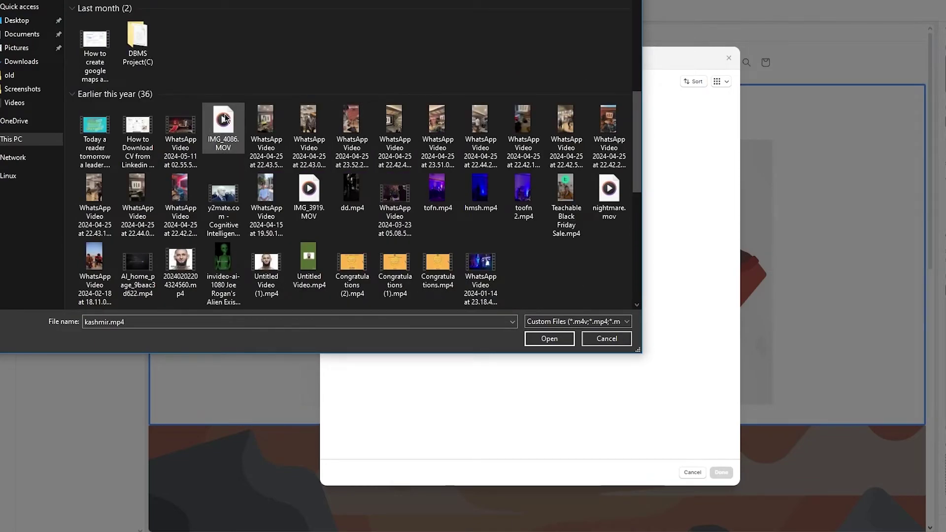
{"action": "double_click", "coordinate": [84, 127]}
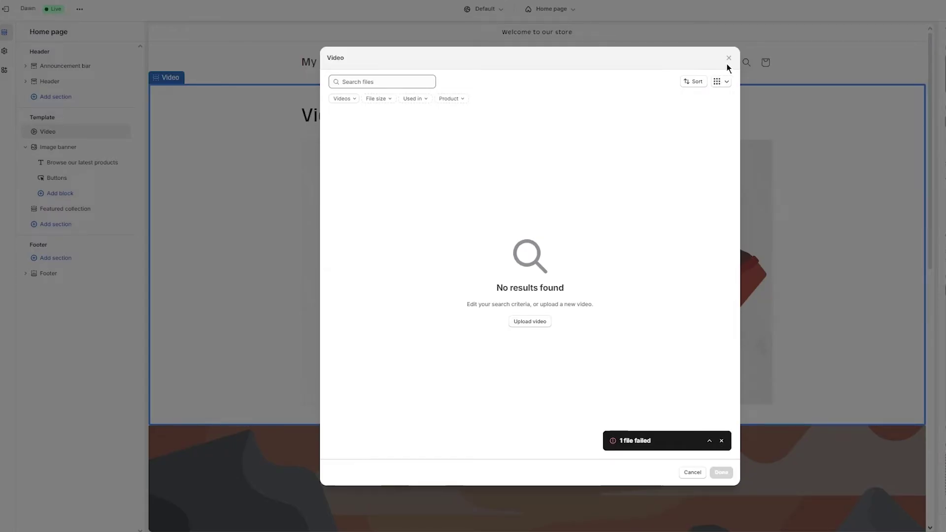
{"action": "left_click", "coordinate": [709, 441]}
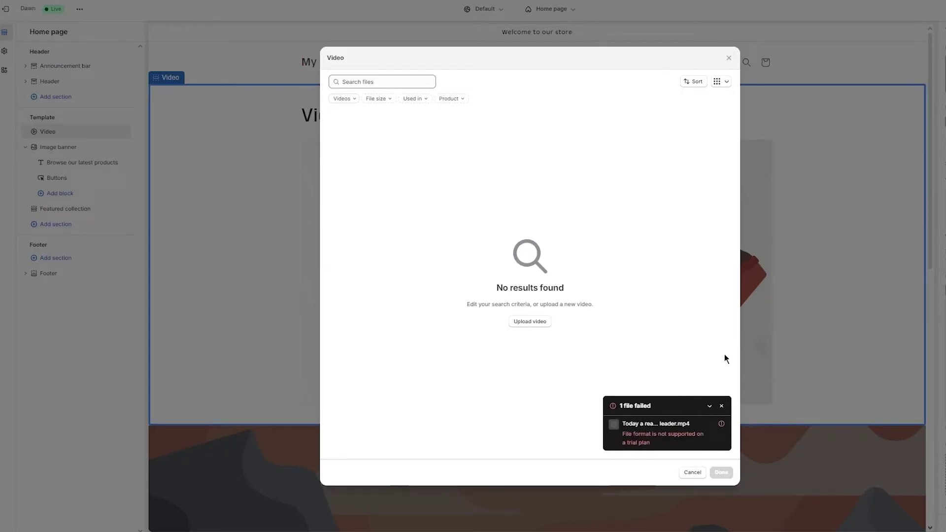
{"action": "left_click", "coordinate": [730, 58]}
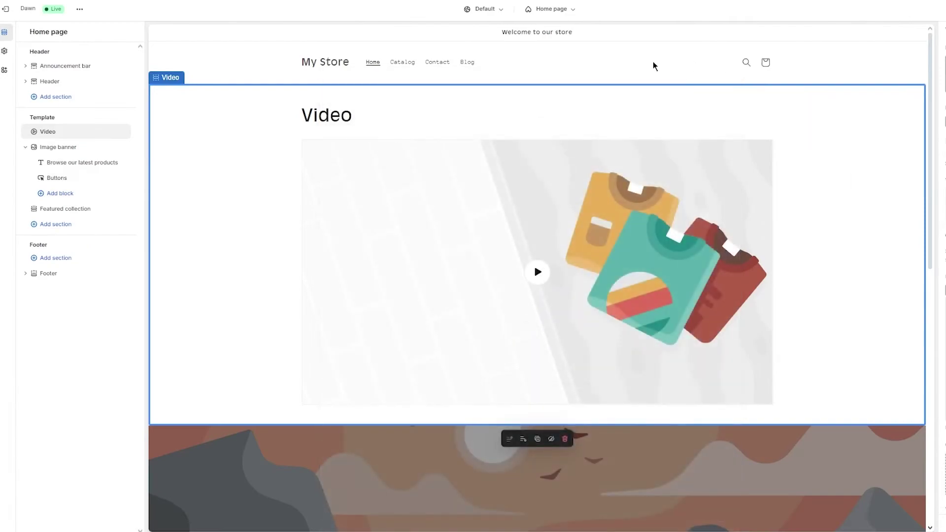
Step: Leave the theme customizer, discarding the unsaved changes, and open the store's content files
{"action": "left_click", "coordinate": [10, 11]}
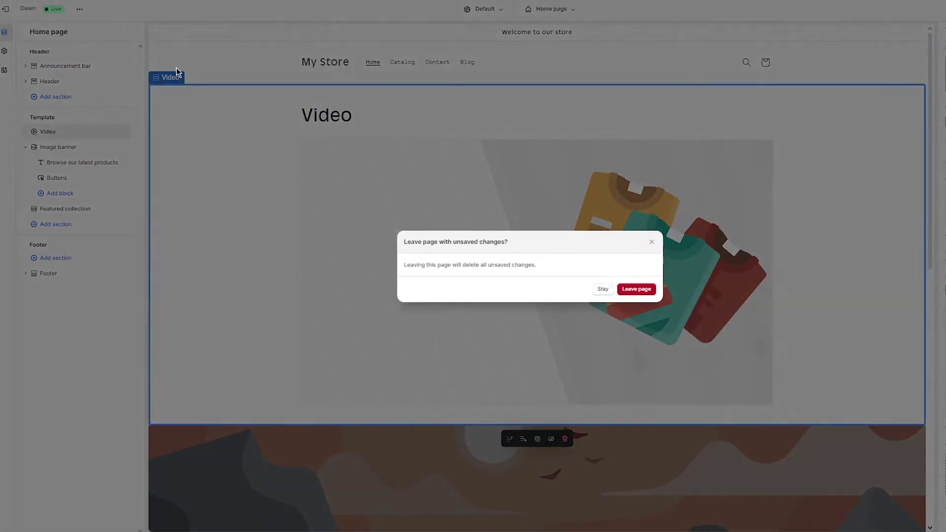
{"action": "left_click", "coordinate": [639, 290]}
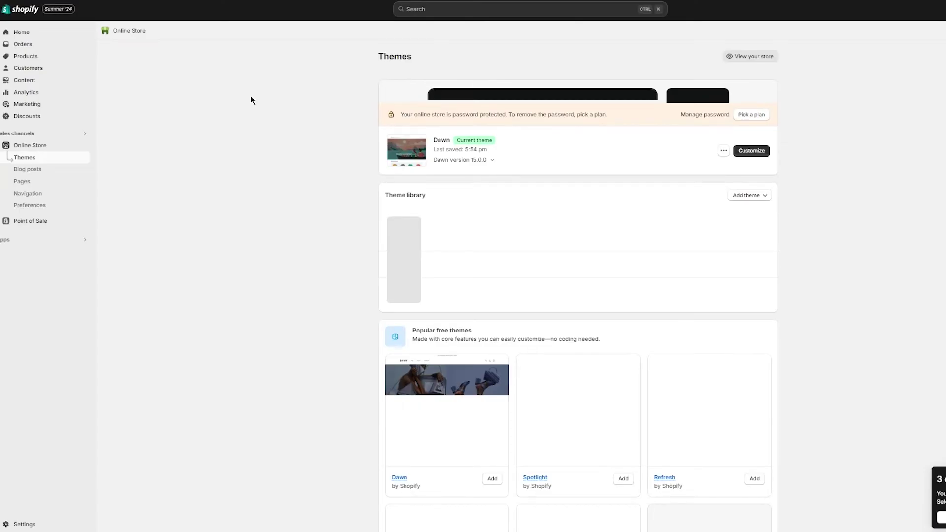
{"action": "left_click", "coordinate": [17, 81]}
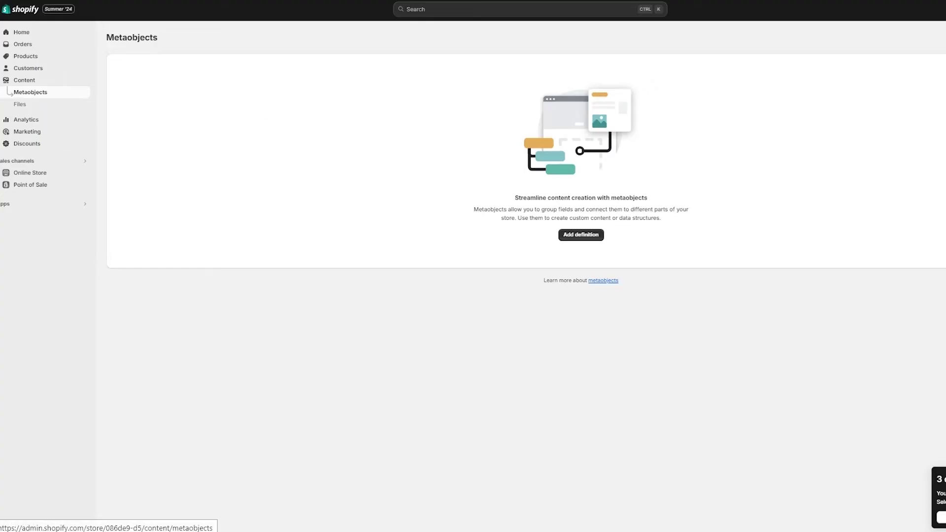
{"action": "left_click", "coordinate": [34, 106]}
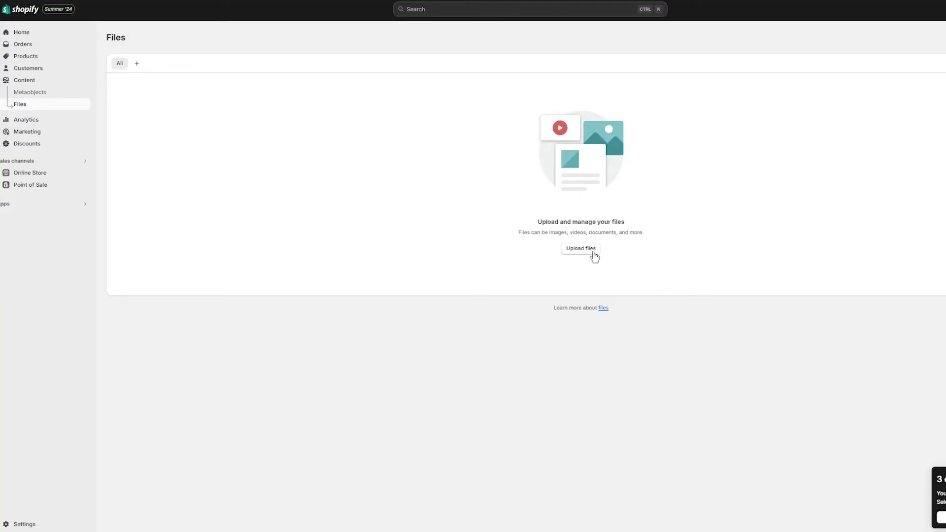
Step: Try to upload a file from the computer to the store's content files
{"action": "left_click", "coordinate": [455, 293]}
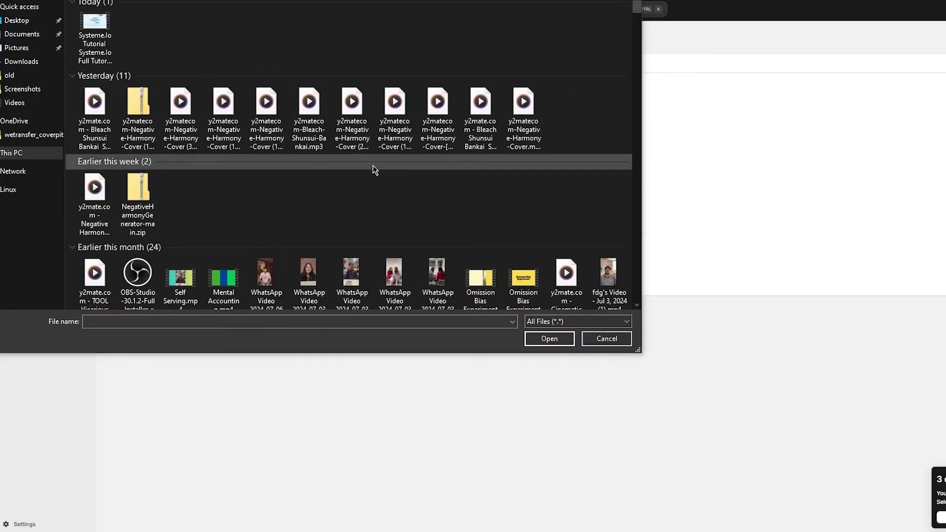
{"action": "scroll", "coordinate": [374, 169], "scroll_direction": "down", "scroll_amount": 5}
{"action": "scroll", "coordinate": [327, 176], "scroll_direction": "up", "scroll_amount": 5}
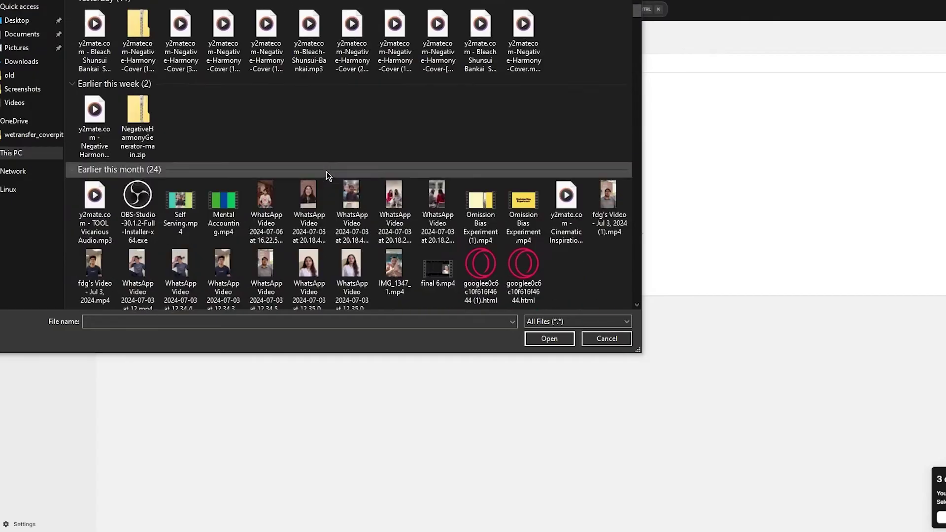
{"action": "scroll", "coordinate": [327, 176], "scroll_direction": "down", "scroll_amount": 10}
{"action": "double_click", "coordinate": [266, 40]}
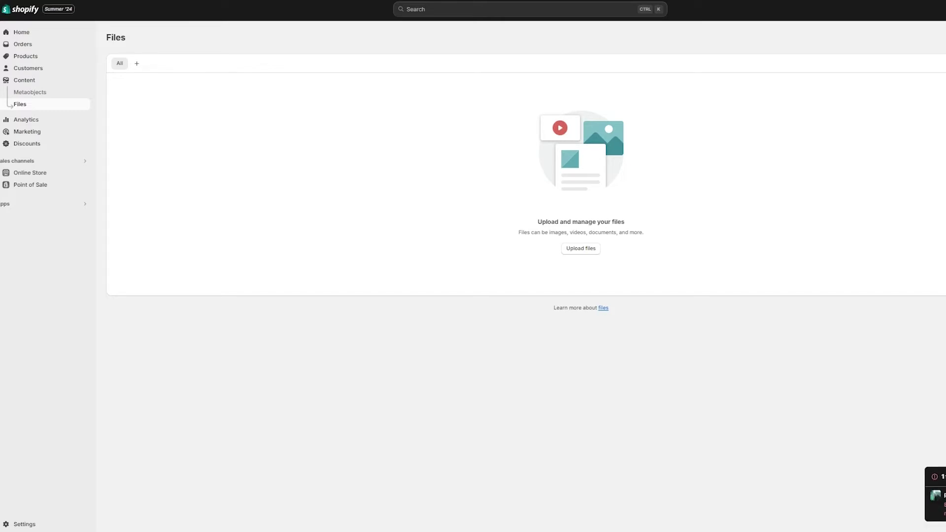
Step: Upload the 36c5a8db731e1a42b6ece811c3f3e9a0.999x1000x1 JPG to the store's content files and copy its link
{"action": "left_click", "coordinate": [581, 249]}
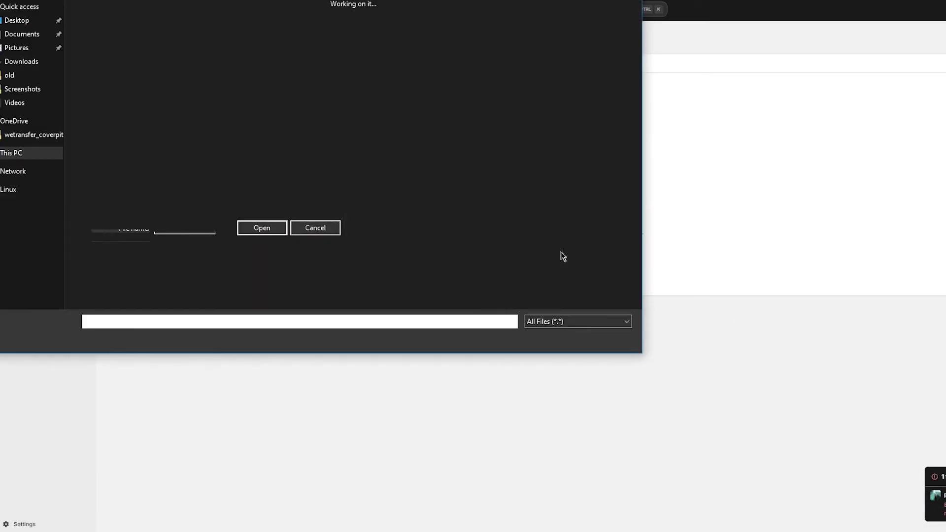
{"action": "scroll", "coordinate": [262, 187], "scroll_direction": "down", "scroll_amount": 15}
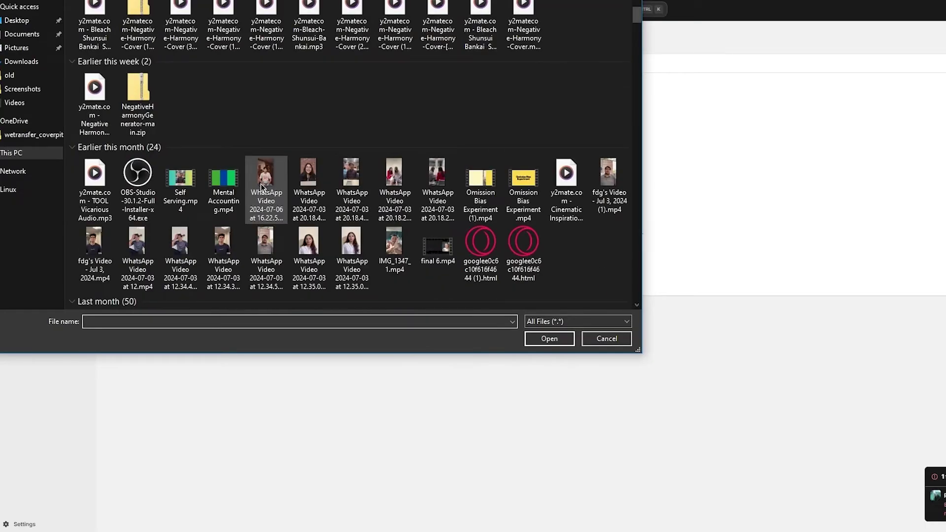
{"action": "left_click", "coordinate": [131, 67]}
{"action": "double_click", "coordinate": [131, 68]}
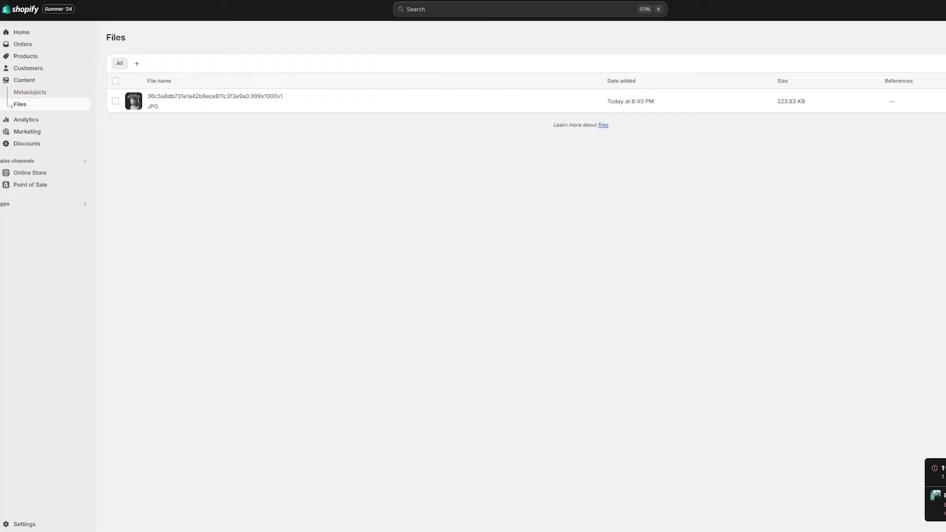
{"action": "left_click", "coordinate": [927, 101]}
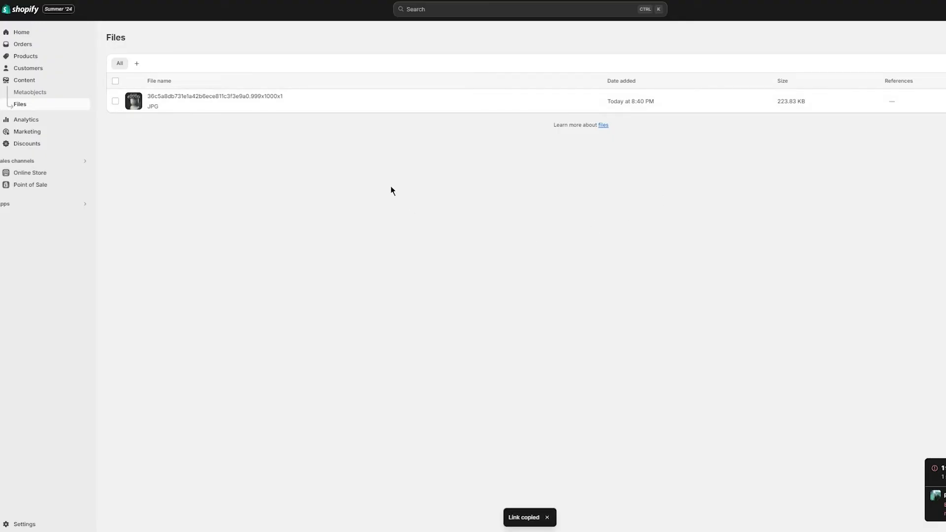
Step: Open the Dawn theme for customization and set the image banner's first image to the uploaded 36c5a8db731e1a42b6ece811c3f3e9a0.999x1000x1 JPG
{"action": "left_click", "coordinate": [47, 173]}
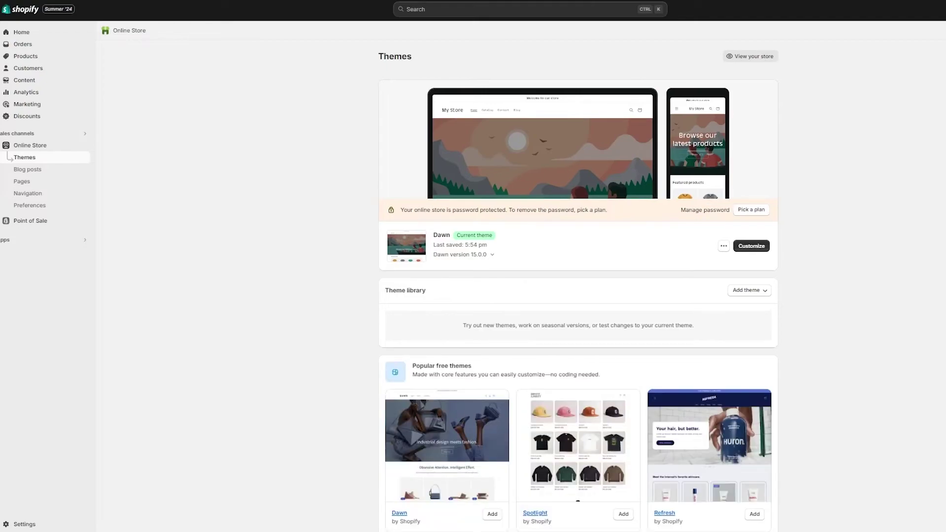
{"action": "left_click", "coordinate": [752, 246]}
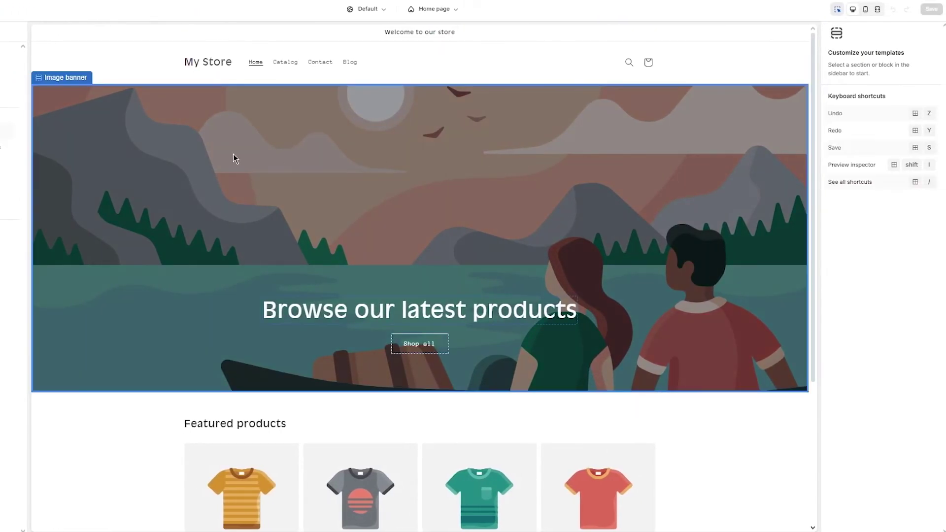
{"action": "left_click", "coordinate": [235, 158]}
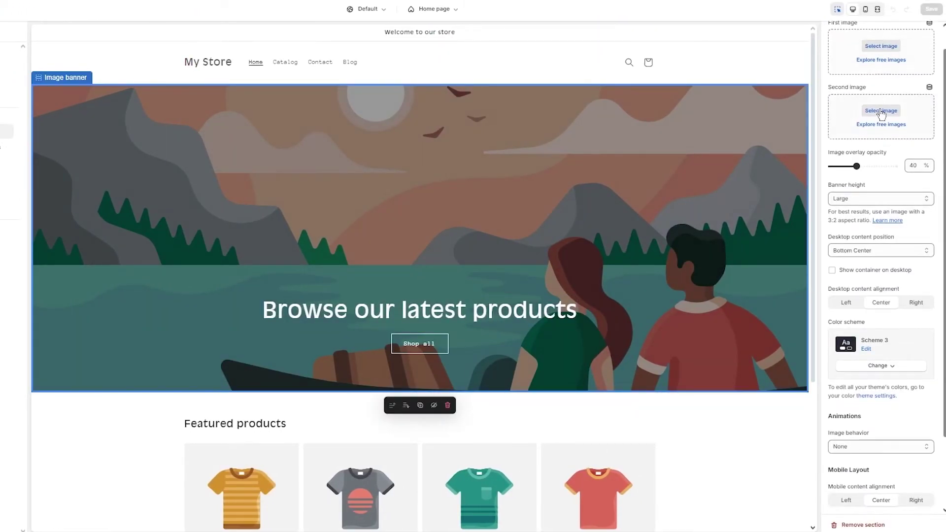
{"action": "left_click", "coordinate": [882, 72]}
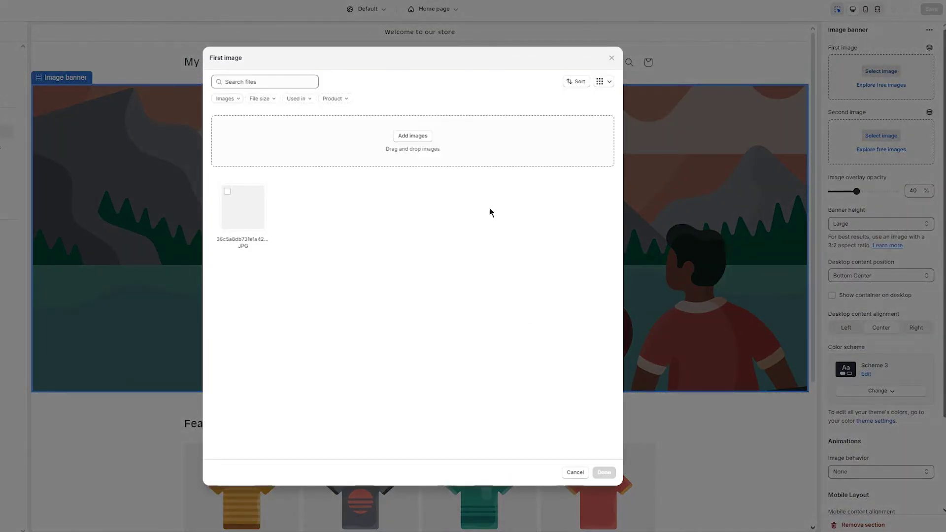
{"action": "left_click", "coordinate": [252, 207]}
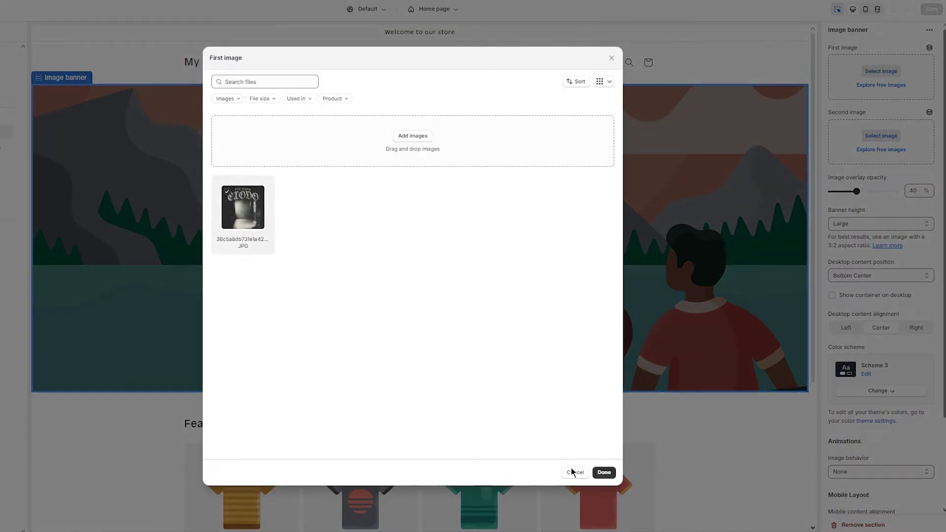
{"action": "left_click", "coordinate": [605, 472]}
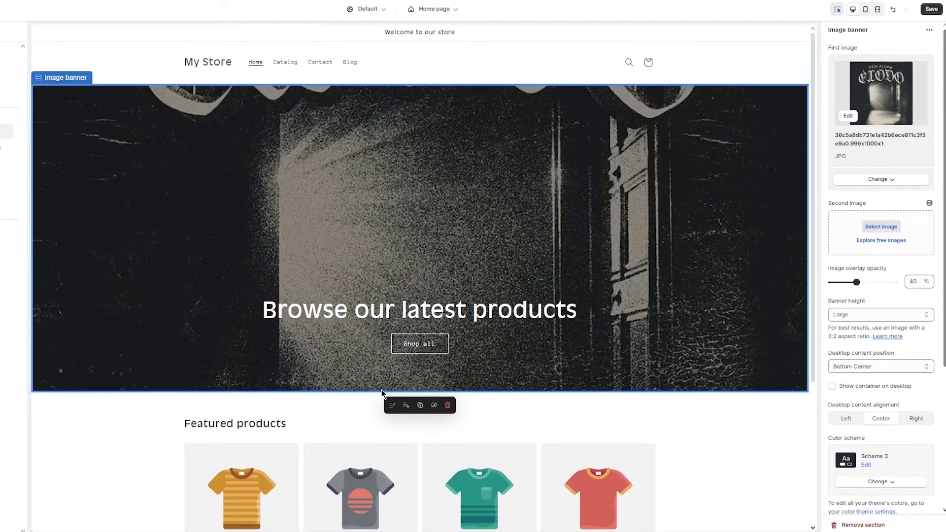
Step: Set the header's color scheme to Scheme 3
{"action": "left_click", "coordinate": [144, 51]}
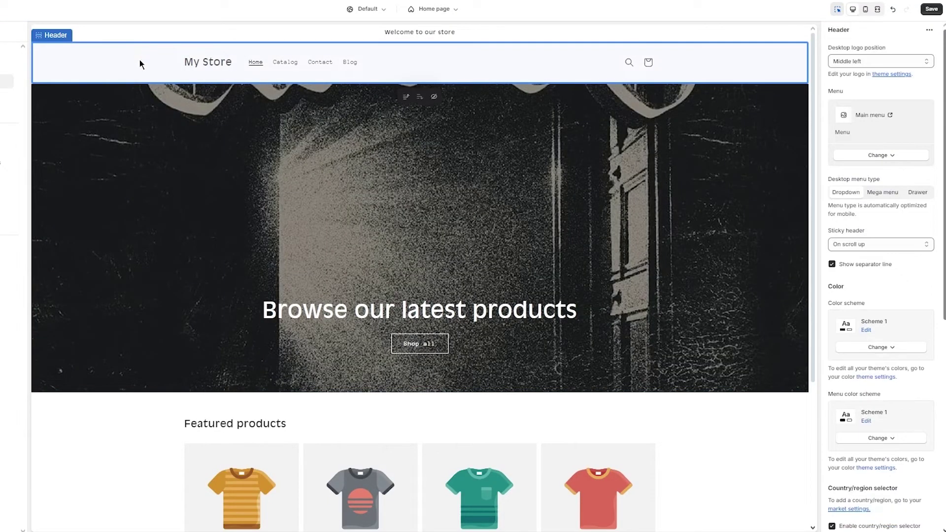
{"action": "left_click", "coordinate": [881, 348]}
{"action": "left_click", "coordinate": [877, 417]}
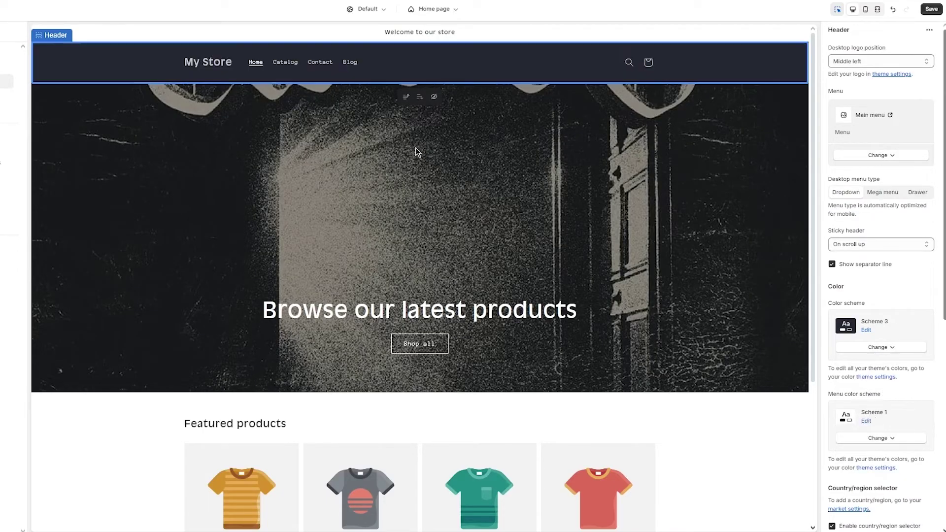
Step: Set the color scheme of the Featured collection section to Scheme 3
{"action": "left_click", "coordinate": [226, 26]}
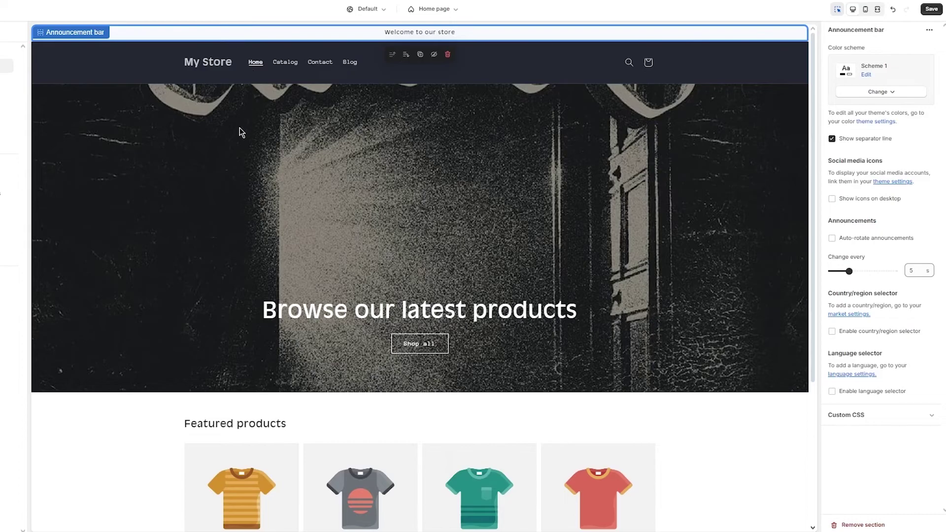
{"action": "scroll", "coordinate": [243, 123], "scroll_direction": "down", "scroll_amount": 3}
{"action": "left_click", "coordinate": [391, 283]}
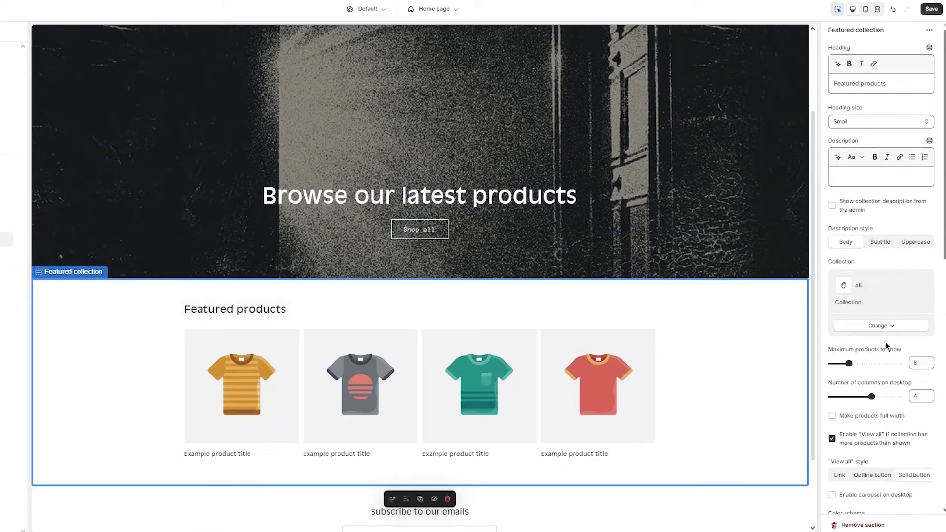
{"action": "scroll", "coordinate": [900, 365], "scroll_direction": "down", "scroll_amount": 6}
{"action": "scroll", "coordinate": [901, 374], "scroll_direction": "up", "scroll_amount": 6}
{"action": "scroll", "coordinate": [871, 284], "scroll_direction": "down", "scroll_amount": 4}
{"action": "scroll", "coordinate": [872, 251], "scroll_direction": "down", "scroll_amount": 5}
{"action": "scroll", "coordinate": [880, 202], "scroll_direction": "up", "scroll_amount": 3}
{"action": "left_click", "coordinate": [881, 200]}
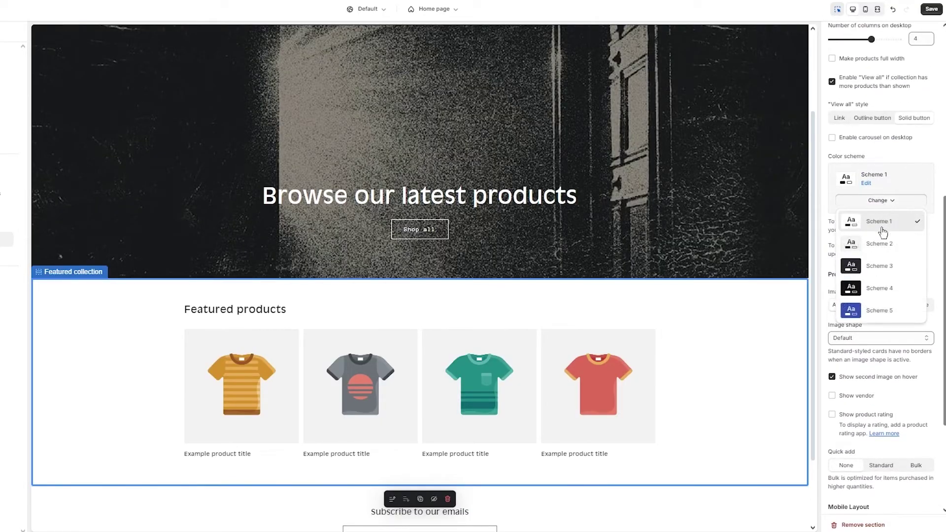
{"action": "left_click", "coordinate": [880, 266]}
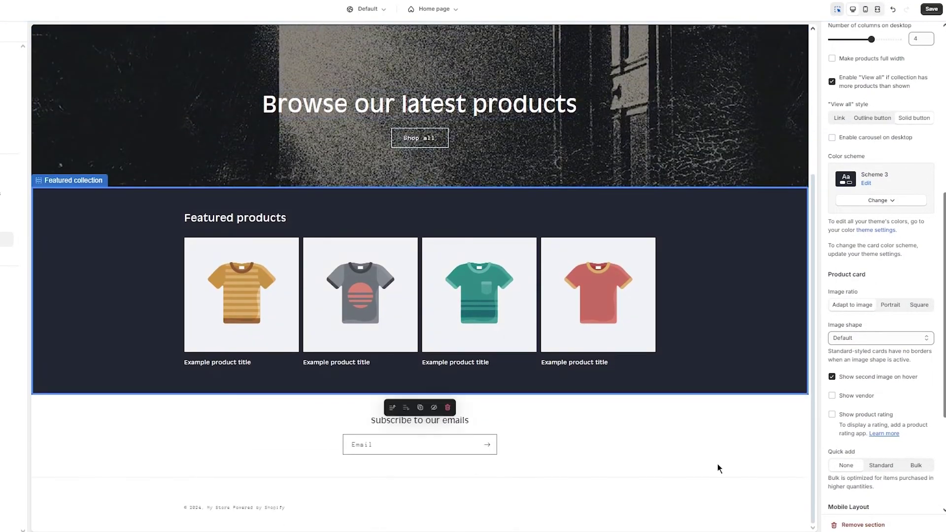
Step: Set the footer's color scheme to Scheme 4 and save the theme changes
{"action": "left_click", "coordinate": [719, 468]}
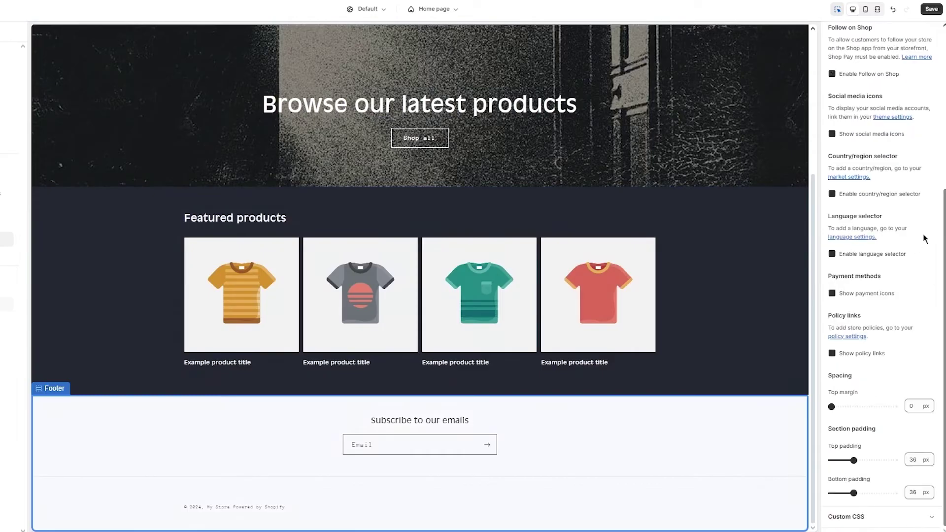
{"action": "scroll", "coordinate": [872, 292], "scroll_direction": "up", "scroll_amount": 5}
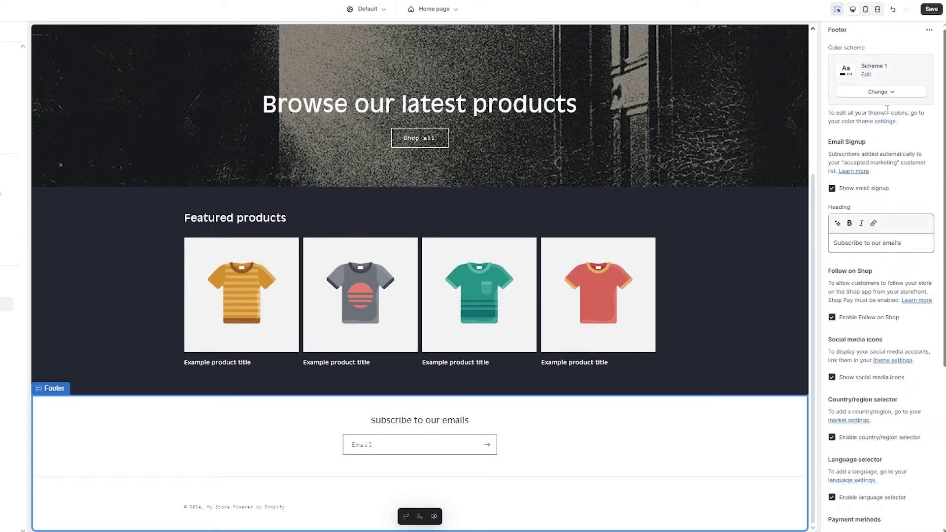
{"action": "left_click", "coordinate": [883, 92]}
{"action": "left_click", "coordinate": [877, 180]}
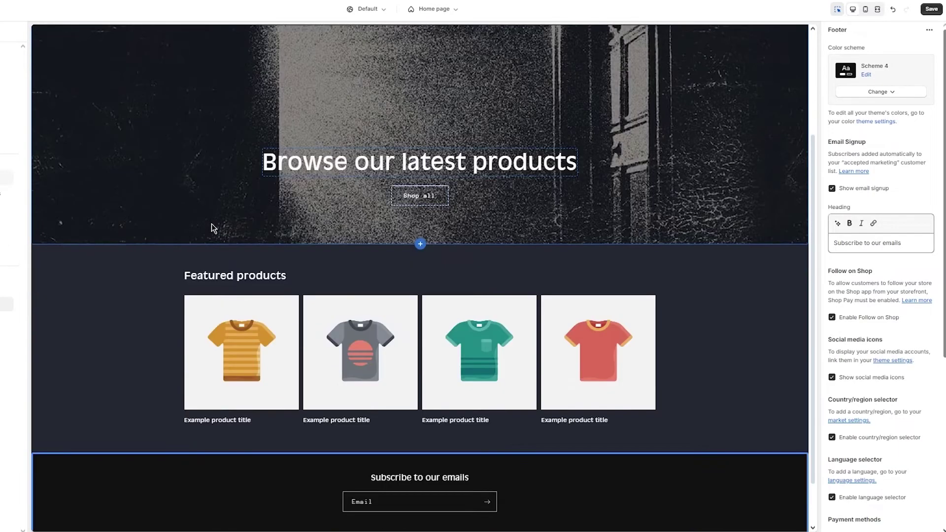
{"action": "left_click", "coordinate": [928, 10]}
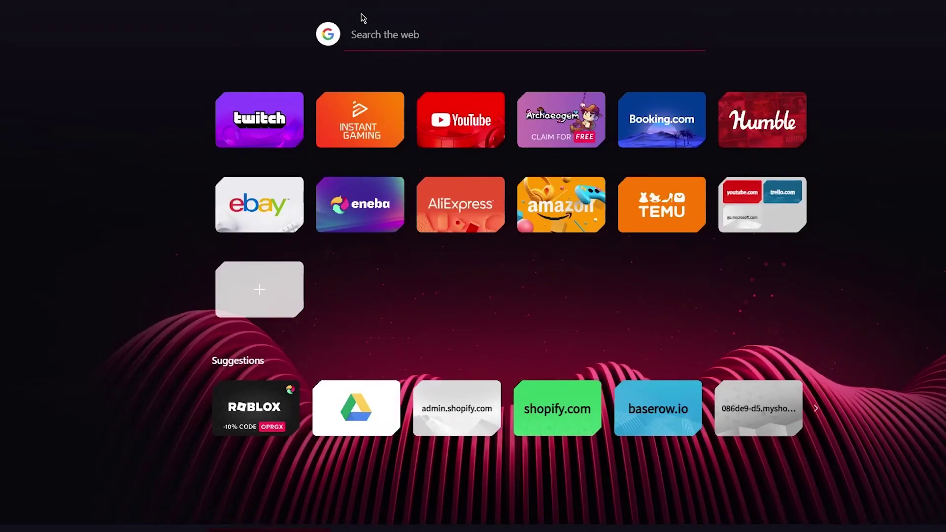
Step: Search the web for "3d images" and look through the results
{"action": "key", "text": "ctrl+l"}
{"action": "type", "text": "3d"}
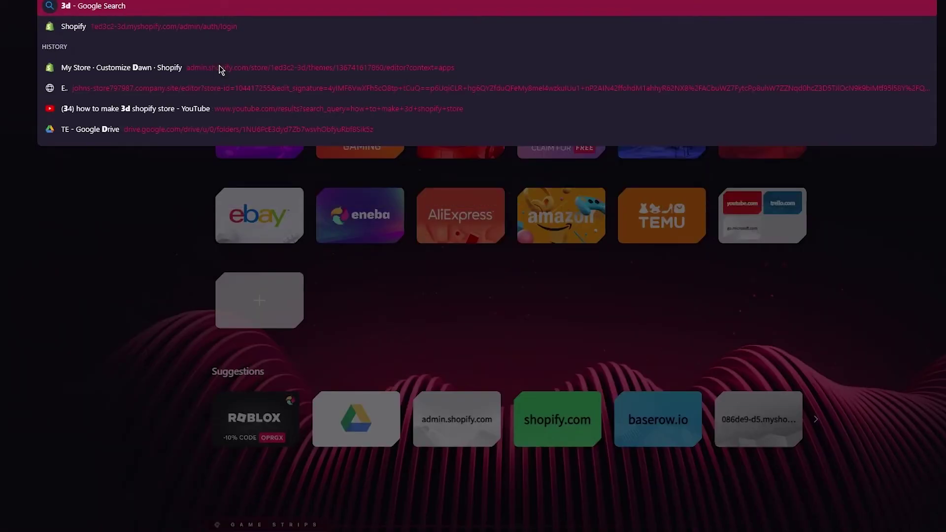
{"action": "type", "text": " images"}
{"action": "key", "text": "Return"}
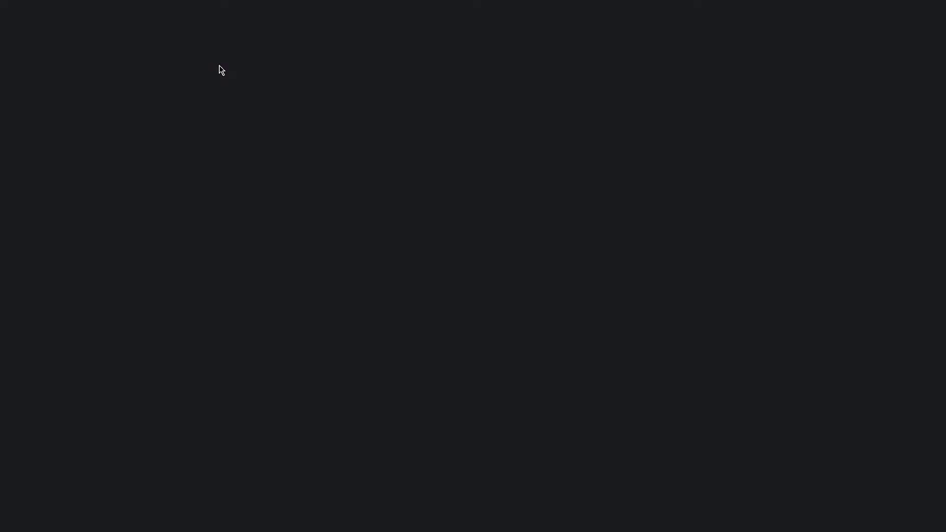
{"action": "scroll", "coordinate": [192, 180], "scroll_direction": "down", "scroll_amount": 5}
{"action": "scroll", "coordinate": [160, 205], "scroll_direction": "up", "scroll_amount": 5}
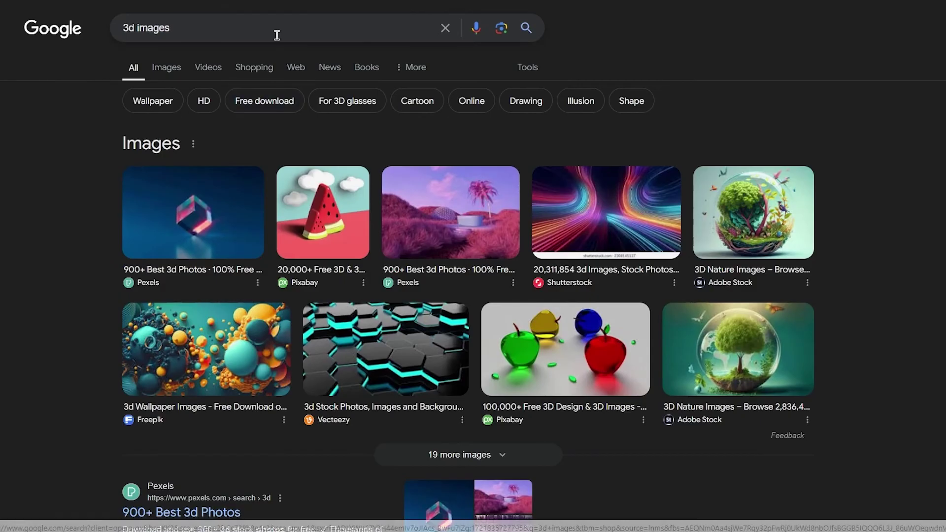
Step: Refine the web search to "3d image files"
{"action": "left_click_drag", "start_coordinate": [178, 30], "coordinate": [118, 31]}
{"action": "left_click", "coordinate": [216, 20]}
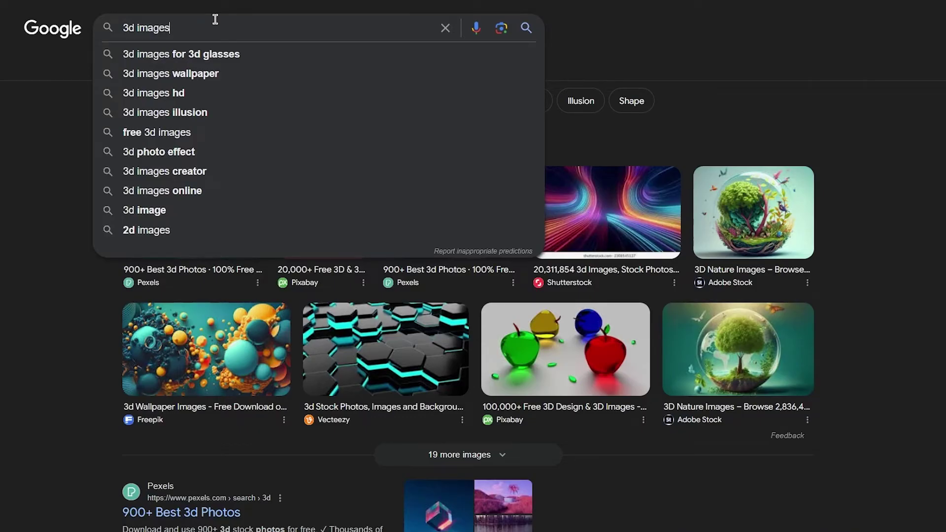
{"action": "key", "text": "BackSpace"}
{"action": "type", "text": "files"}
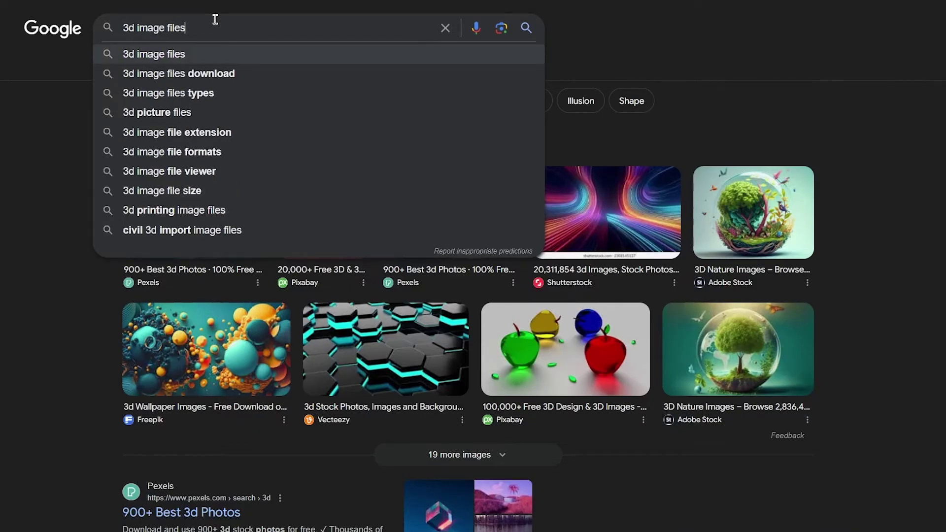
{"action": "key", "text": "Return"}
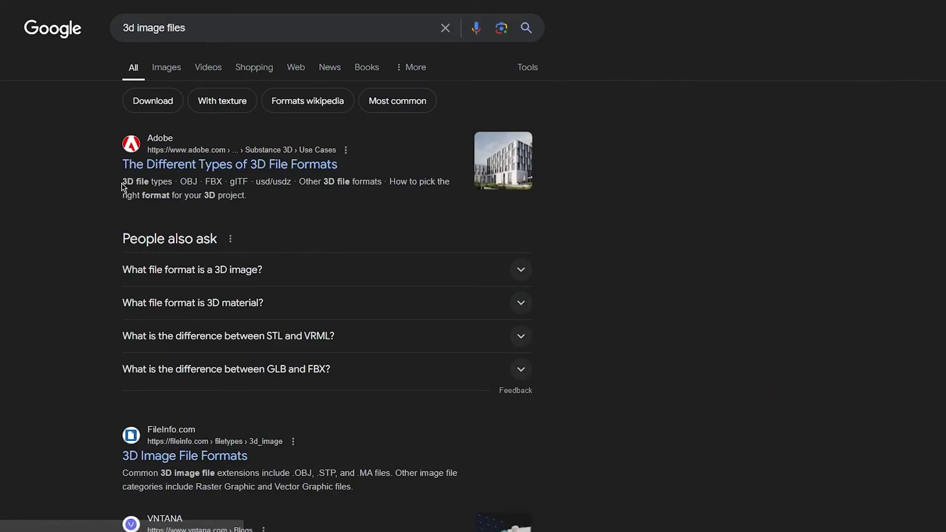
Step: Look through the search results and open Freepik's "3d File Images - Free Download" page from the image results
{"action": "scroll", "coordinate": [102, 190], "scroll_direction": "down", "scroll_amount": 6}
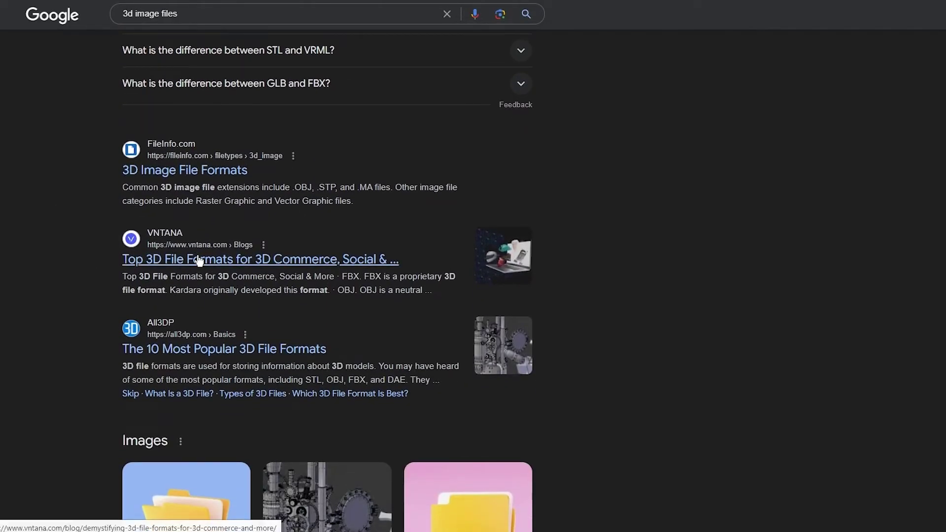
{"action": "scroll", "coordinate": [101, 233], "scroll_direction": "down", "scroll_amount": 3}
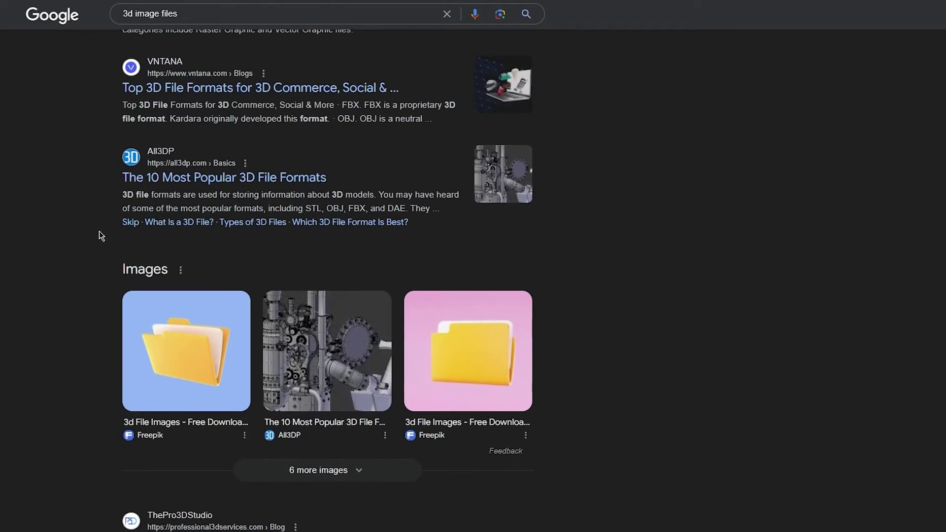
{"action": "left_click", "coordinate": [205, 368]}
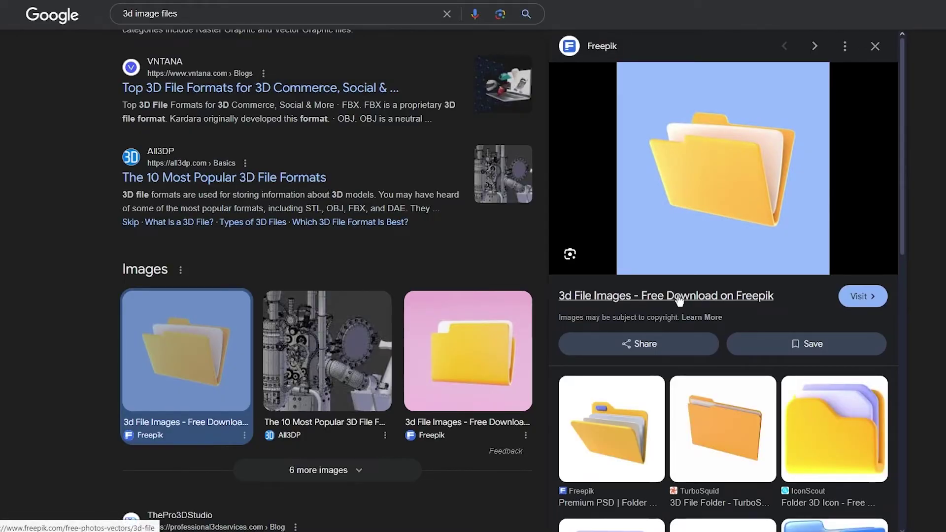
{"action": "left_click", "coordinate": [679, 297]}
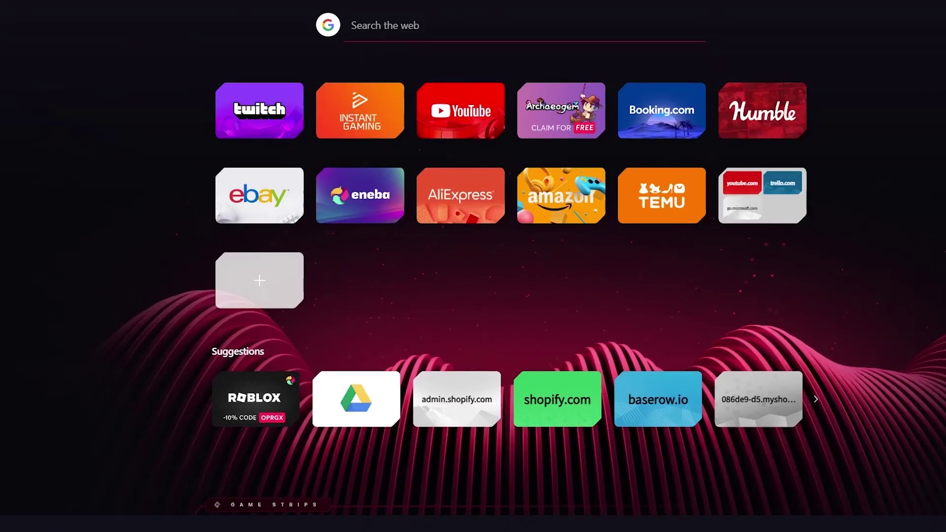
Step: Search the web for "3d car file", open the Free3D vehicles result, and look through Freepik's 3D file images
{"action": "type", "text": "3d car fil"}
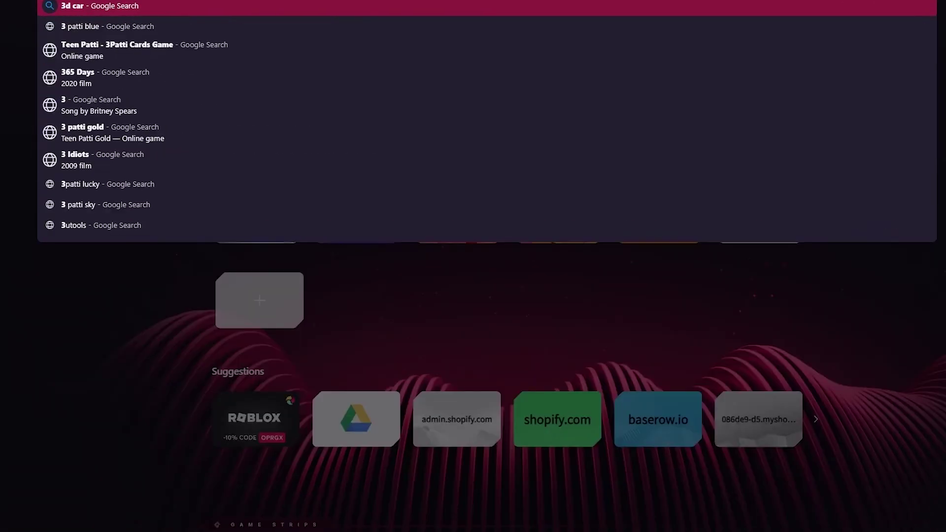
{"action": "type", "text": "e"}
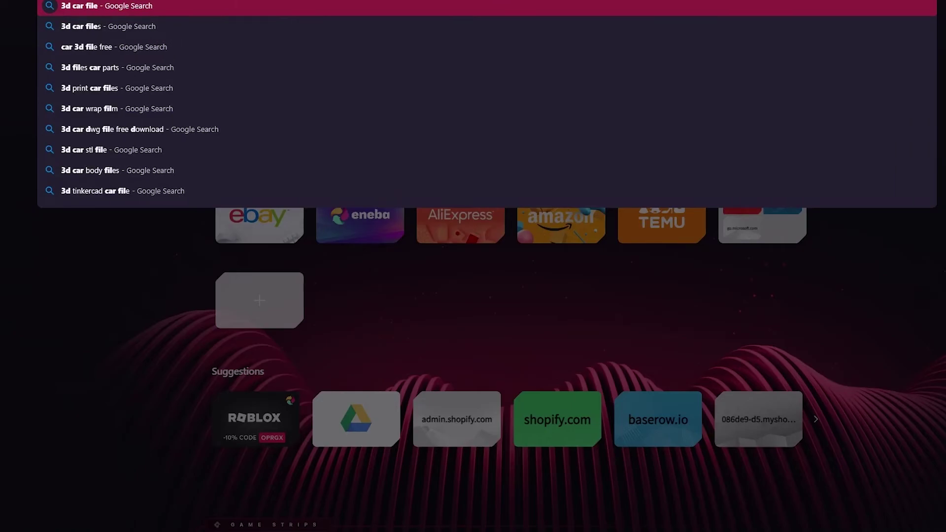
{"action": "key", "text": "Return"}
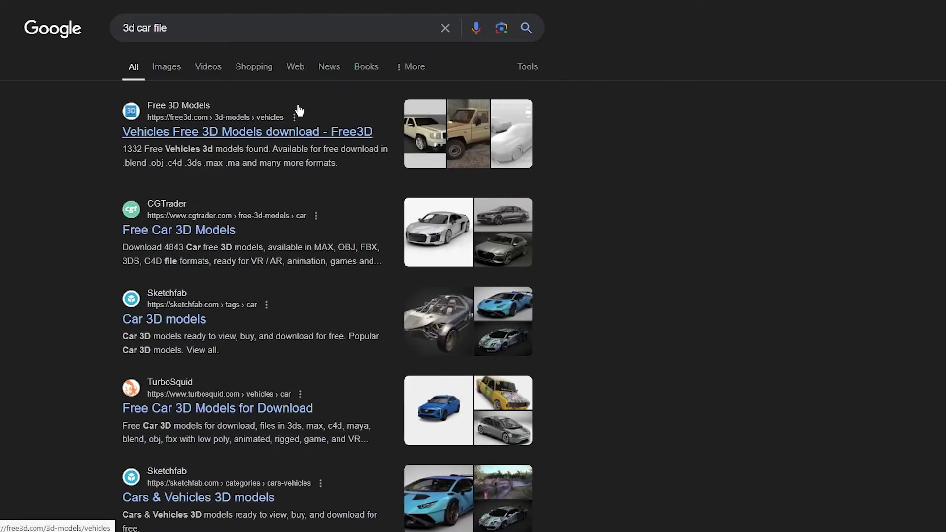
{"action": "left_click", "coordinate": [272, 145]}
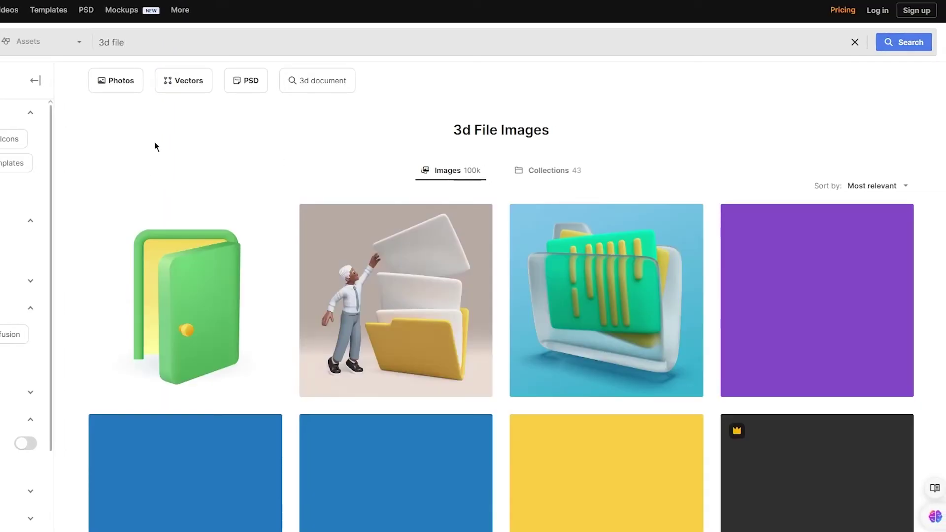
{"action": "scroll", "coordinate": [197, 157], "scroll_direction": "down", "scroll_amount": 3}
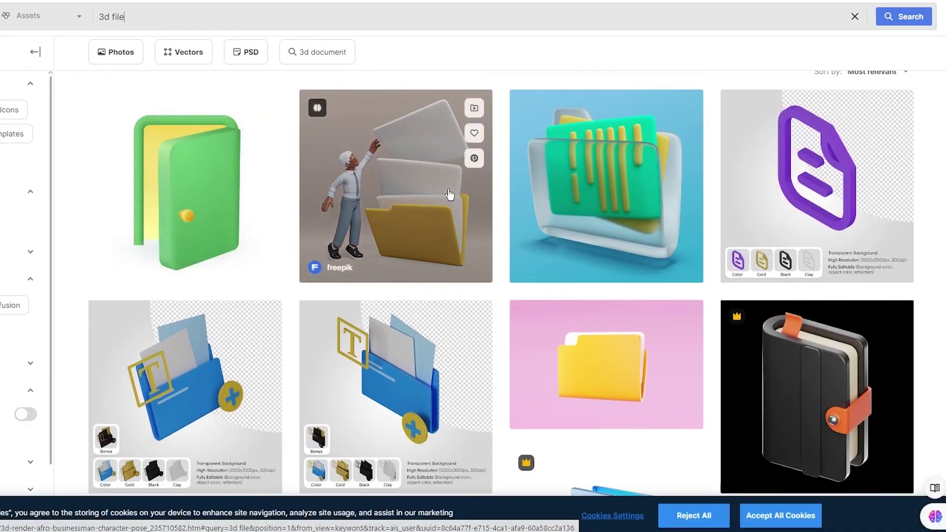
Step: Open the green open door image among Freepik's 3d file results and download it with the free attribution option
{"action": "scroll", "coordinate": [493, 222], "scroll_direction": "down", "scroll_amount": 7}
{"action": "scroll", "coordinate": [345, 271], "scroll_direction": "up", "scroll_amount": 5}
{"action": "scroll", "coordinate": [276, 251], "scroll_direction": "up", "scroll_amount": 4}
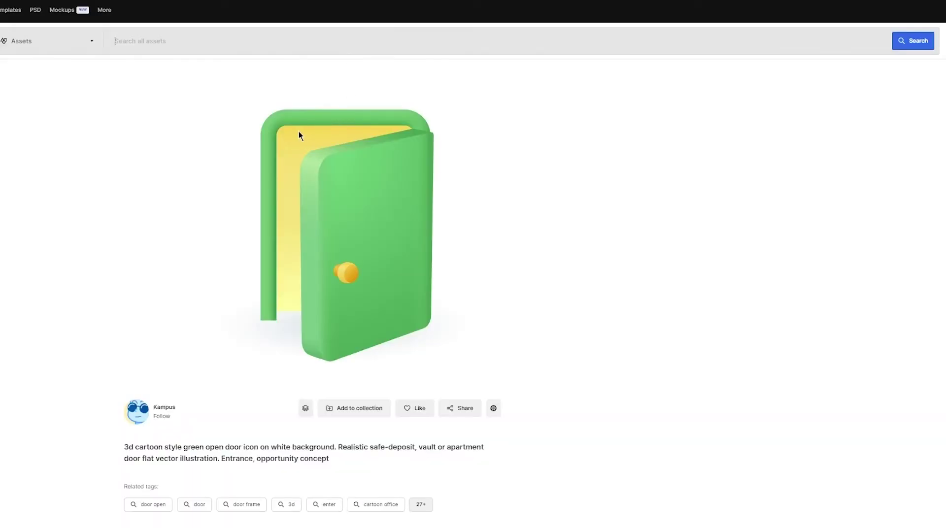
{"action": "scroll", "coordinate": [325, 172], "scroll_direction": "down", "scroll_amount": 1}
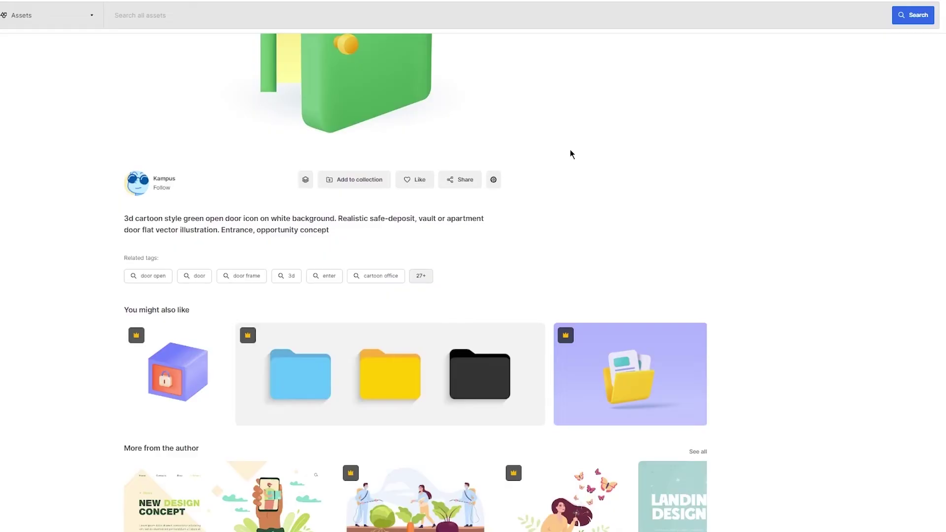
{"action": "scroll", "coordinate": [571, 155], "scroll_direction": "up", "scroll_amount": 5}
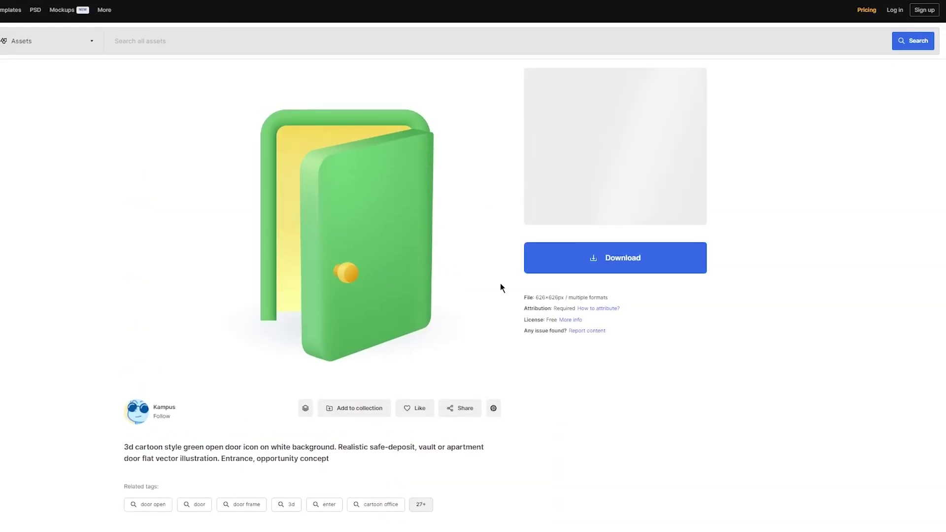
{"action": "left_click", "coordinate": [622, 267]}
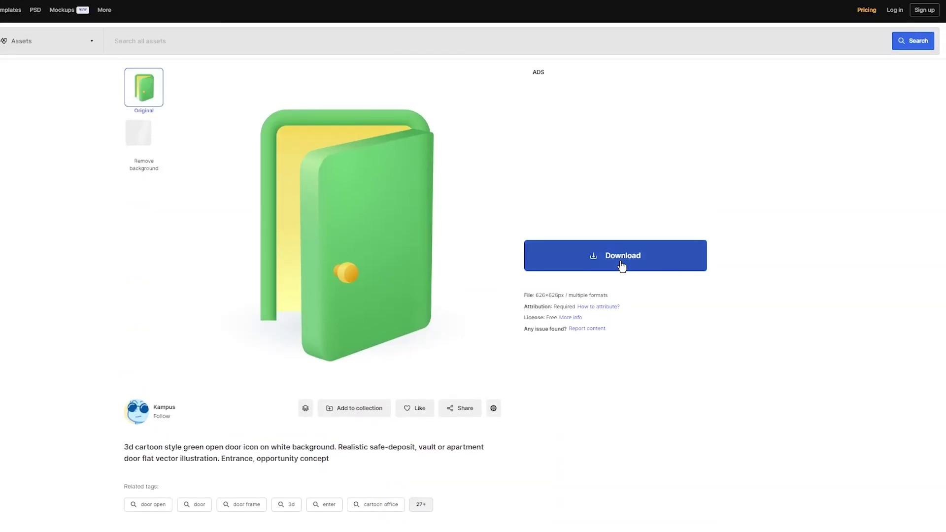
{"action": "left_click", "coordinate": [620, 260]}
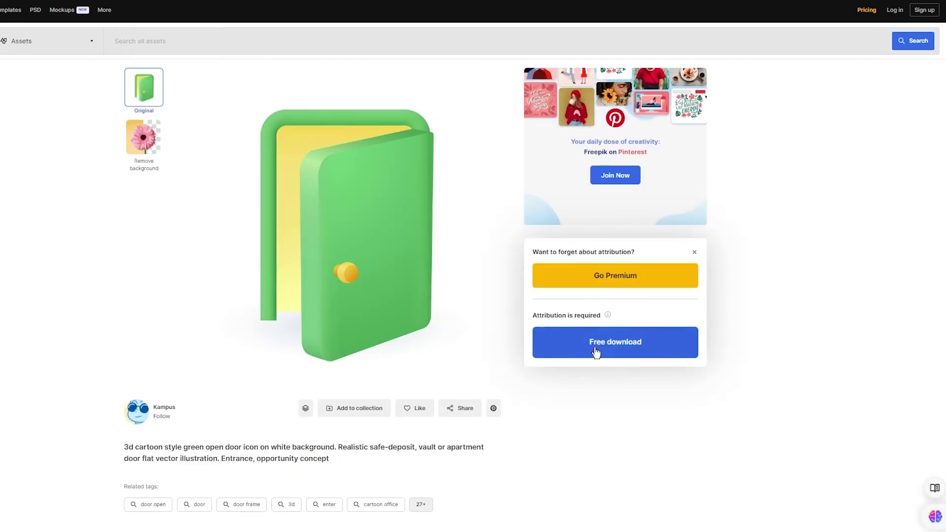
{"action": "left_click", "coordinate": [594, 350]}
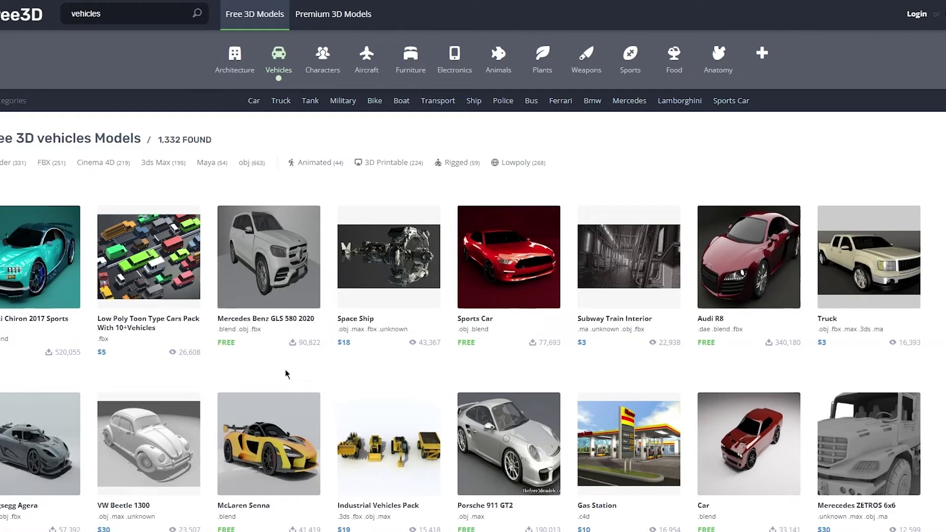
Step: Open the Bugatti Chiron 2017 Sports Car model on Free3D and download 6e48z1kc7r40-bugatti.zip
{"action": "left_click", "coordinate": [15, 261]}
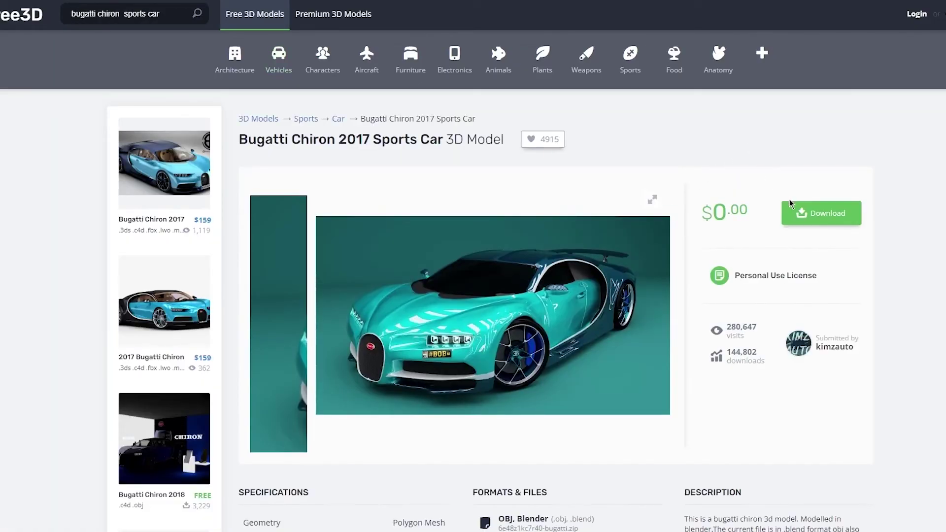
{"action": "left_click", "coordinate": [819, 214]}
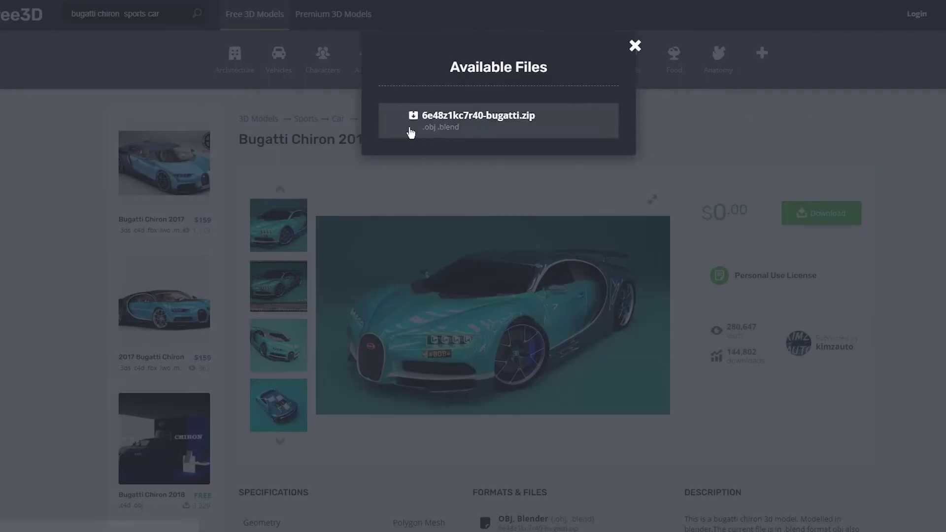
{"action": "left_click", "coordinate": [420, 127]}
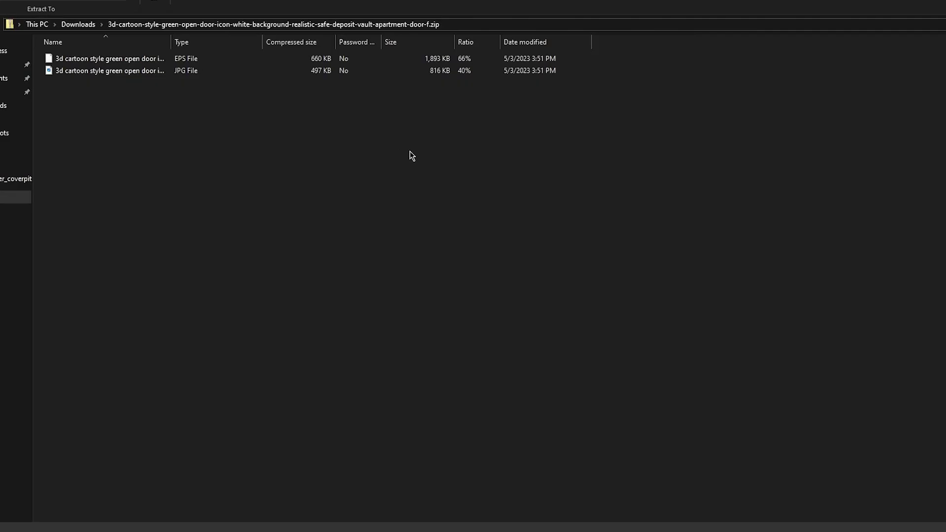
Step: Check the downloaded green open door archive and extract it to its own folder in Downloads
{"action": "left_click", "coordinate": [180, 61]}
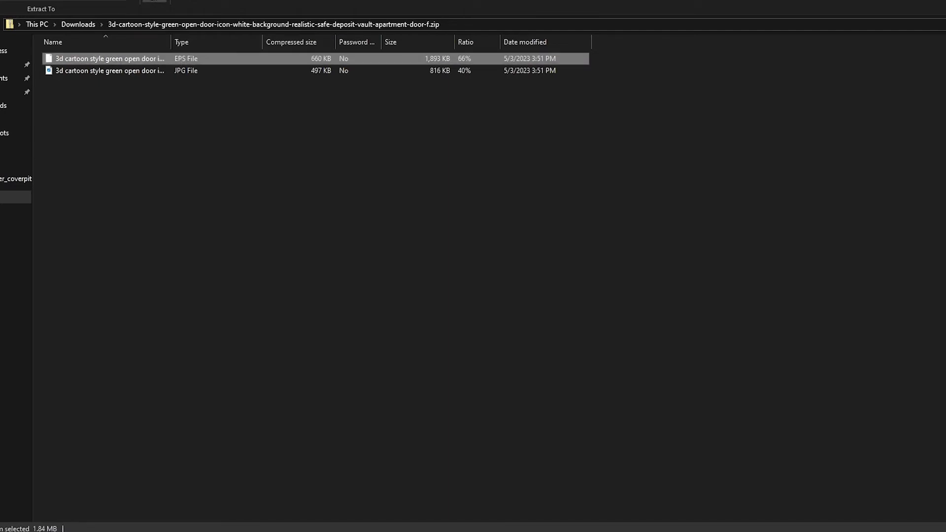
{"action": "left_click", "coordinate": [4, 106]}
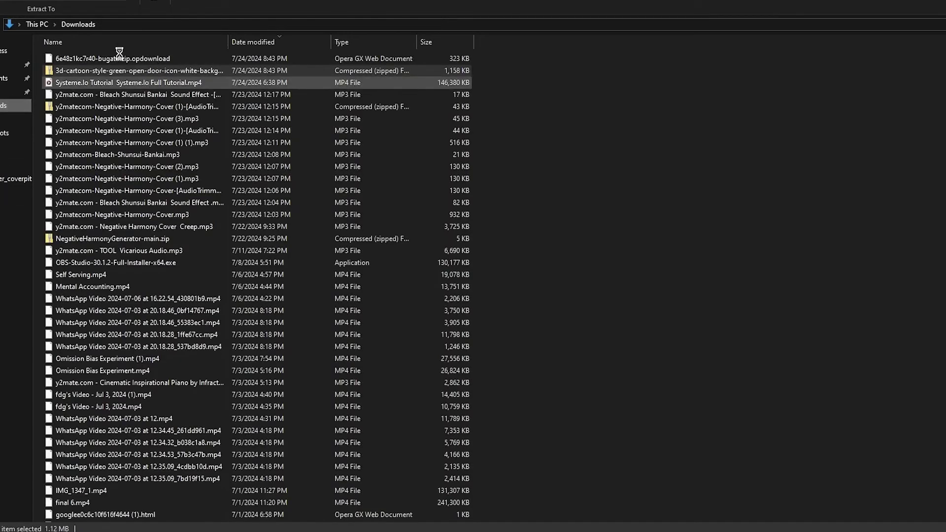
{"action": "right_click", "coordinate": [125, 75]}
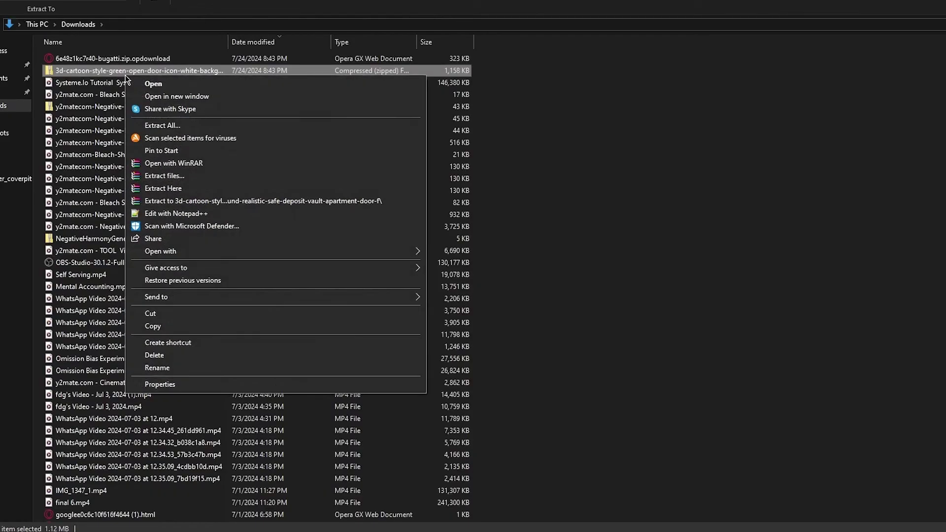
{"action": "left_click", "coordinate": [223, 199]}
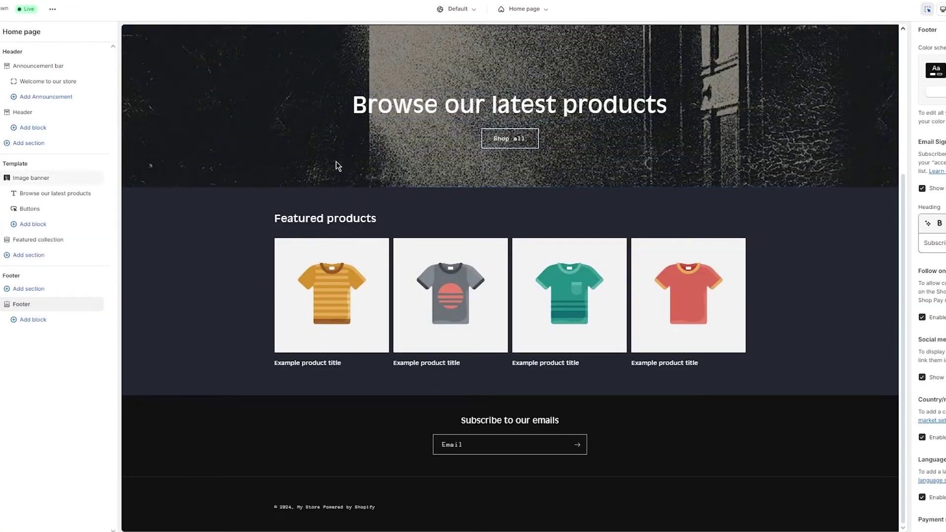
Step: Return to the Shopify admin and start a new product titled "3d model"
{"action": "mouse_move", "coordinate": [91, 120]}
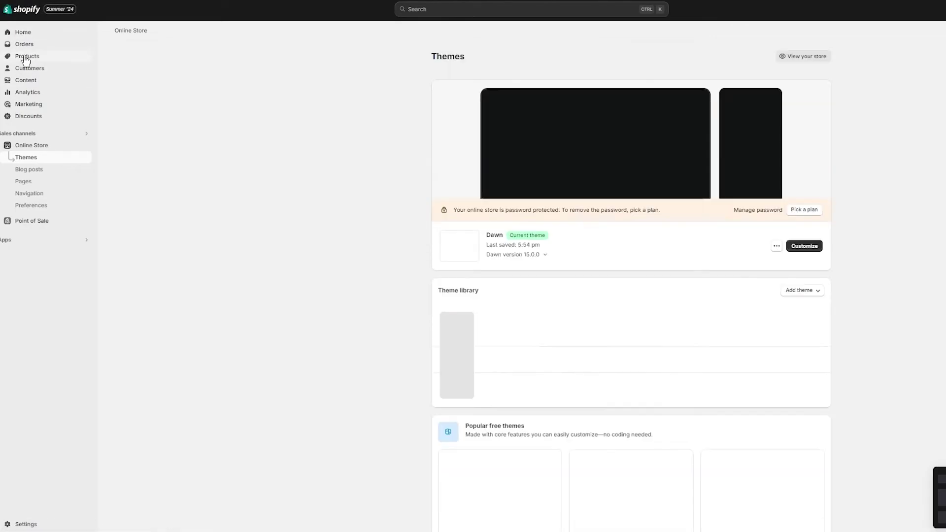
{"action": "left_click", "coordinate": [26, 57]}
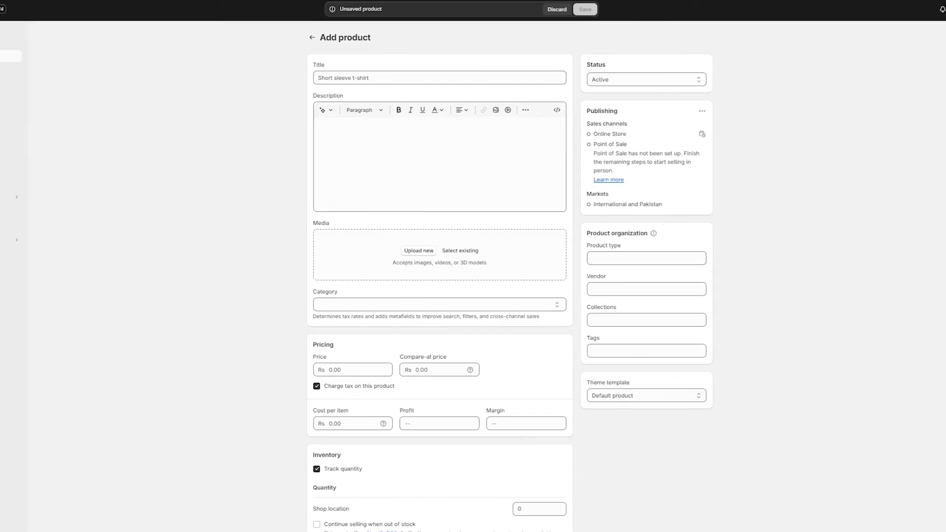
{"action": "left_click", "coordinate": [373, 78]}
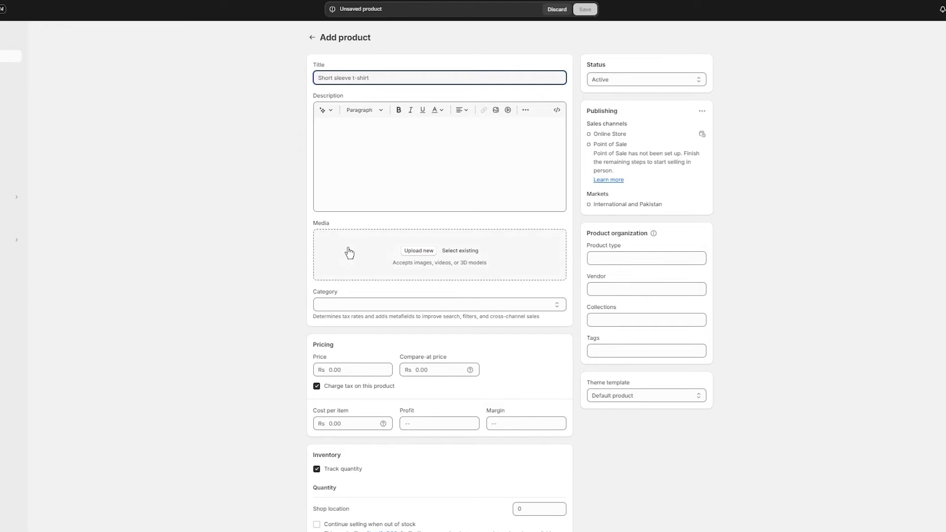
{"action": "type", "text": "3d model"}
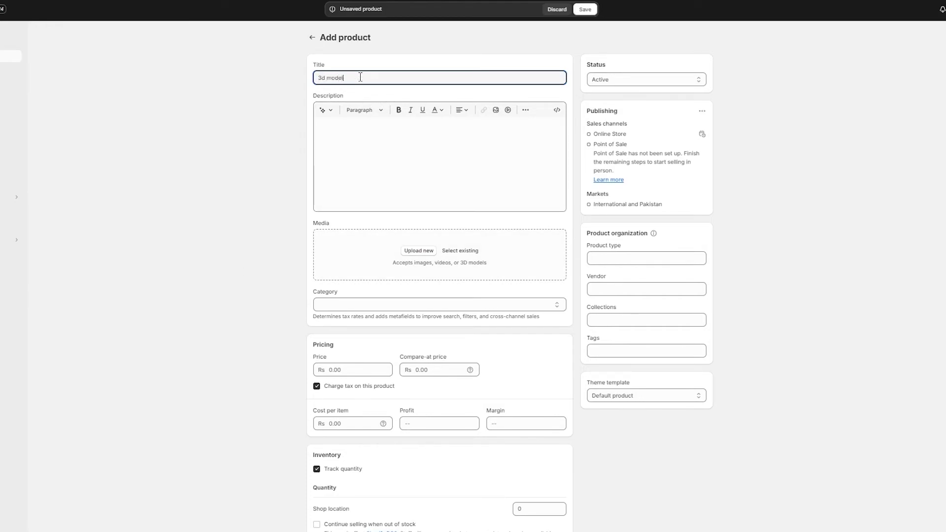
Step: Try to upload "3d cartoon style green open door icon on white background.jpg" from the extracted folder as product media
{"action": "left_click", "coordinate": [418, 251]}
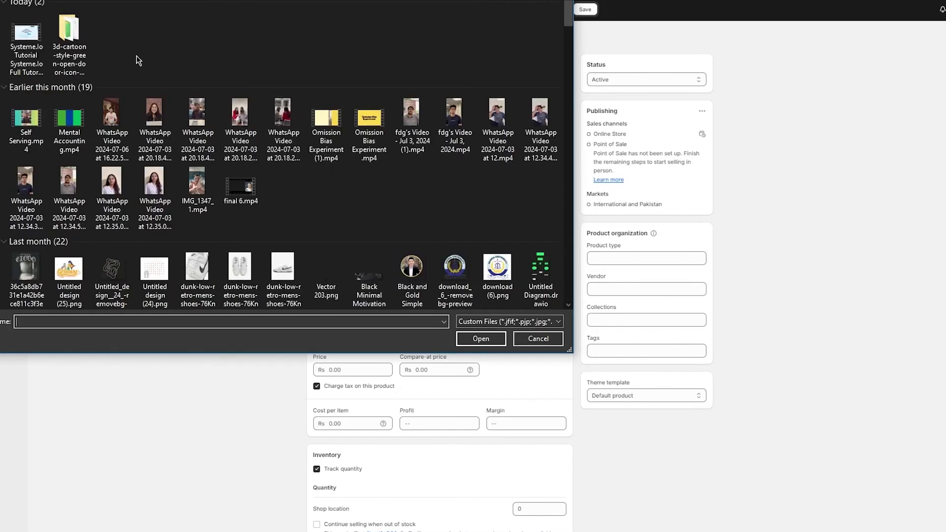
{"action": "double_click", "coordinate": [74, 58]}
{"action": "left_click", "coordinate": [42, 40]}
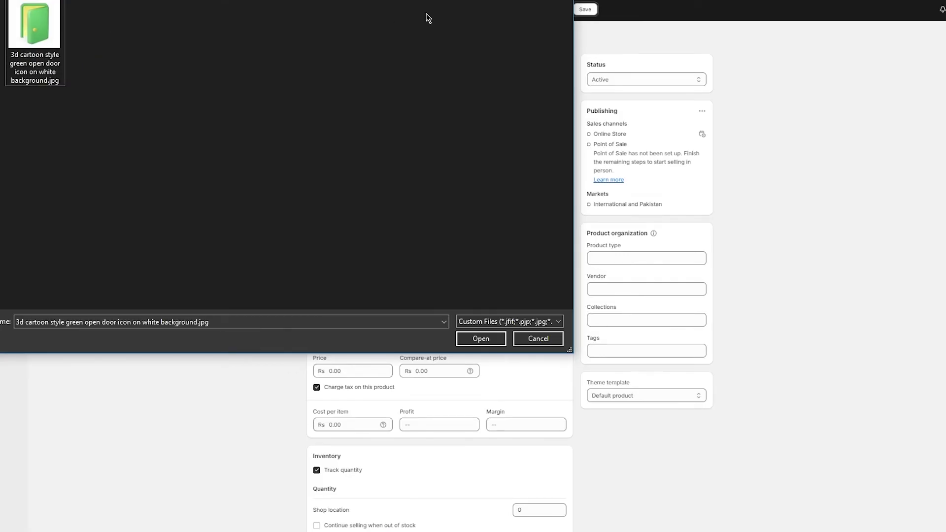
{"action": "key", "text": "Return"}
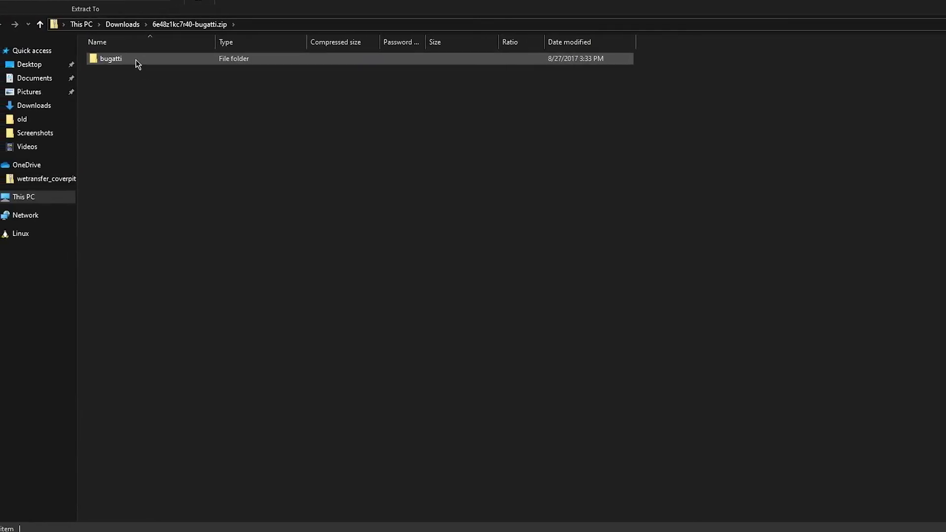
Step: Inspect the bugatti folder inside 6e48z1kc7r40-bugatti.zip and extract the archive to its own folder in Downloads
{"action": "double_click", "coordinate": [136, 60]}
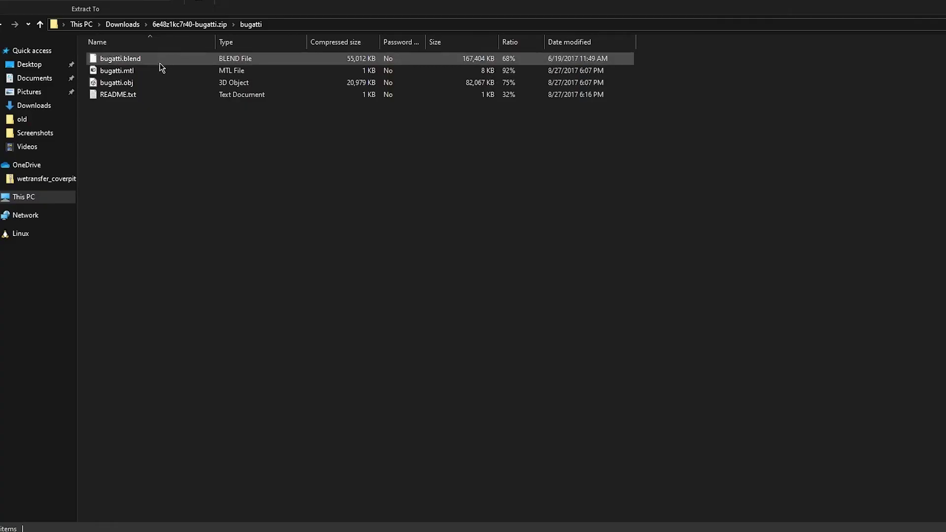
{"action": "left_click", "coordinate": [134, 85]}
{"action": "left_click", "coordinate": [180, 25]}
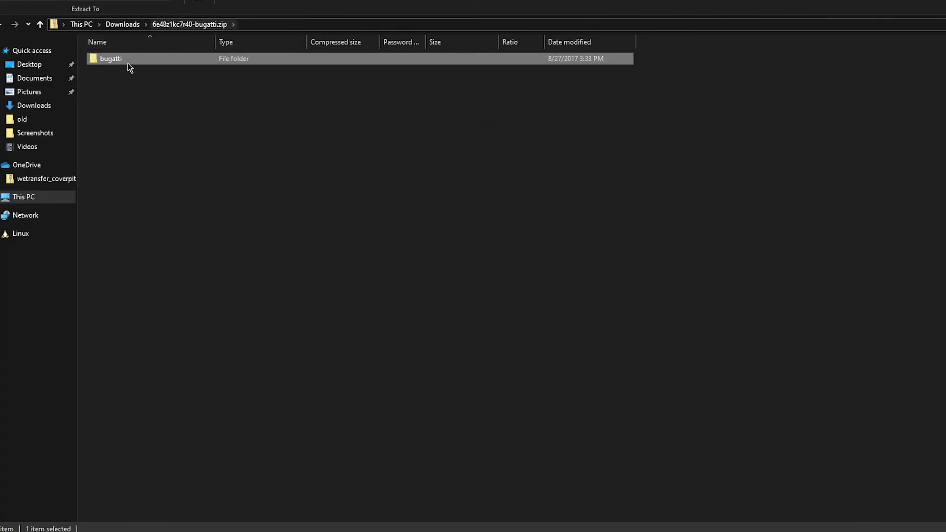
{"action": "left_click", "coordinate": [191, 27]}
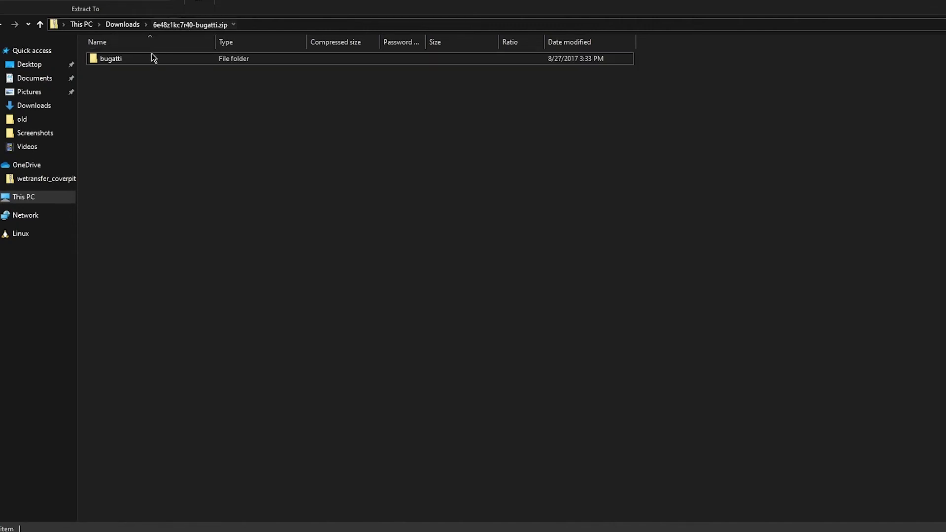
{"action": "left_click", "coordinate": [123, 24]}
{"action": "left_click", "coordinate": [126, 59]}
{"action": "right_click", "coordinate": [127, 60]}
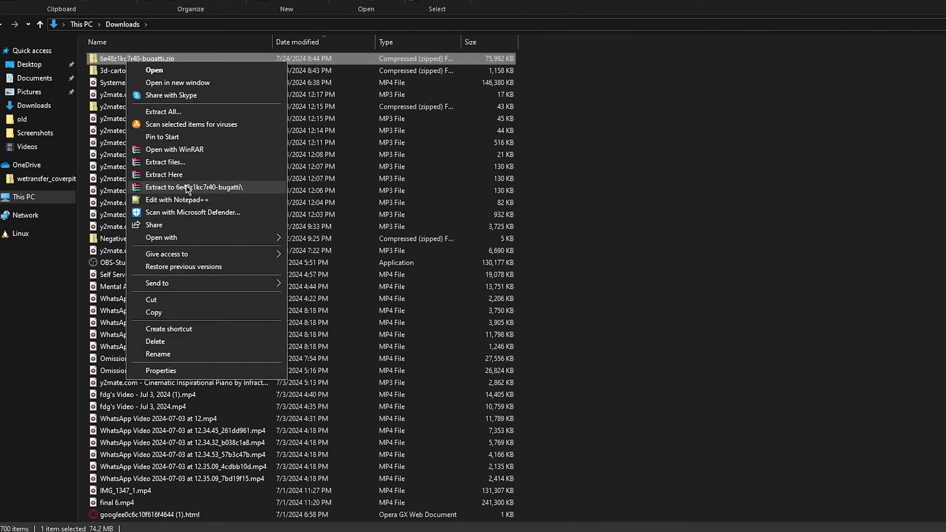
{"action": "left_click", "coordinate": [190, 188]}
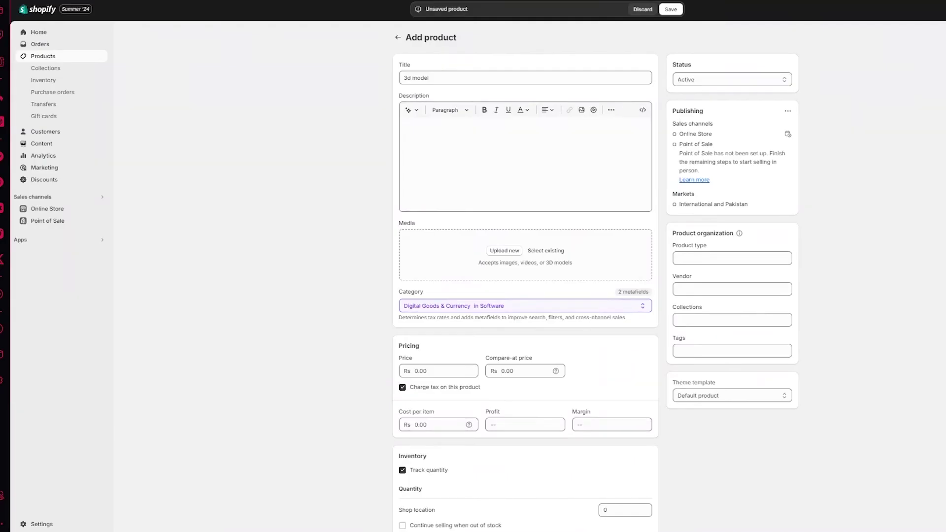
Step: Try to upload the Bugatti model from the extracted 6e48z1kc7r40-bugatti folder as product media
{"action": "left_click", "coordinate": [503, 250]}
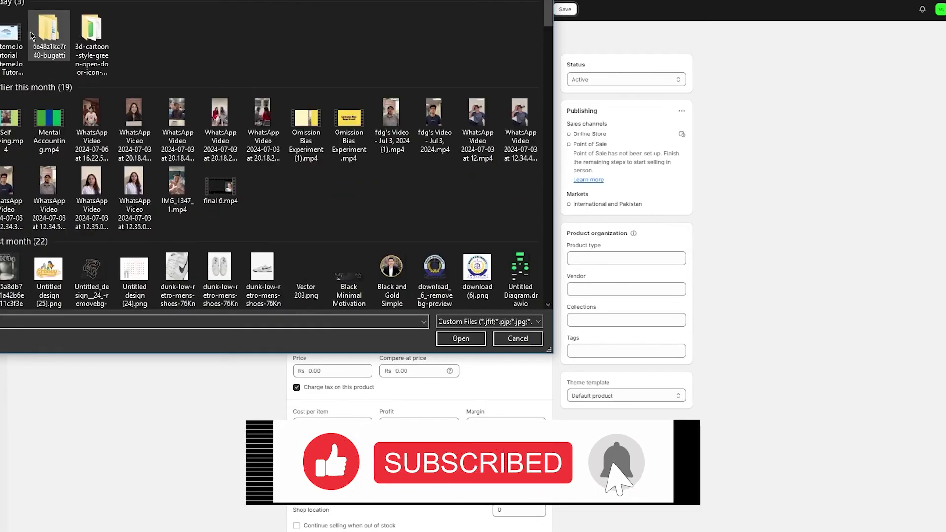
{"action": "double_click", "coordinate": [31, 35]}
{"action": "double_click", "coordinate": [13, 14]}
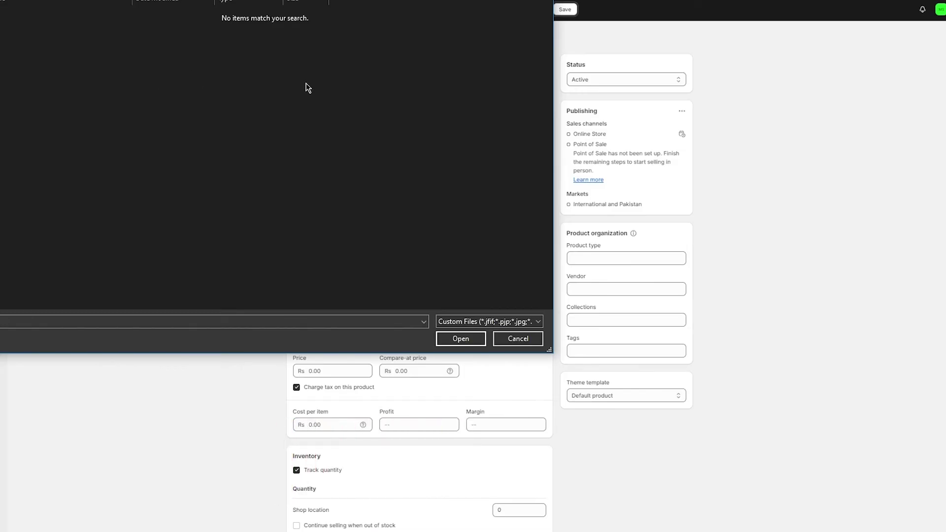
{"action": "key", "text": "Escape"}
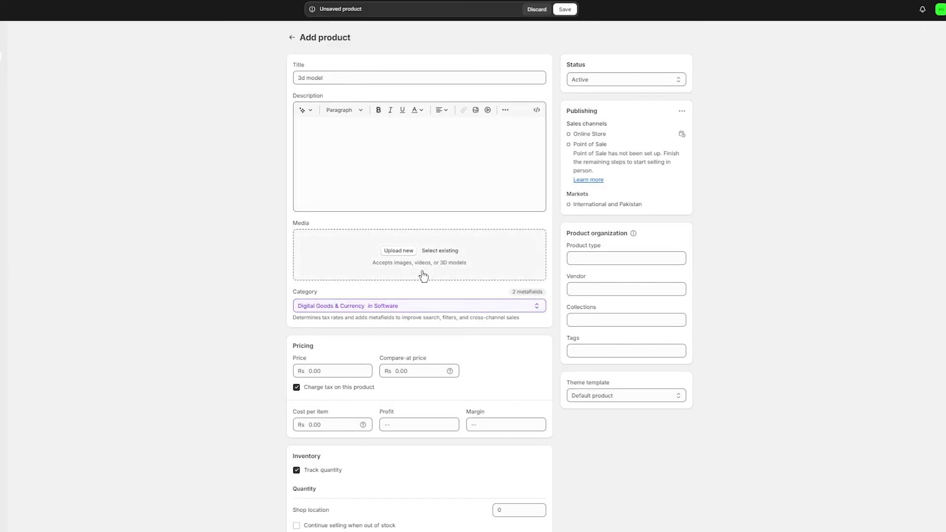
Step: Check the store's existing files for product media without choosing one, and save the product
{"action": "left_click", "coordinate": [442, 252]}
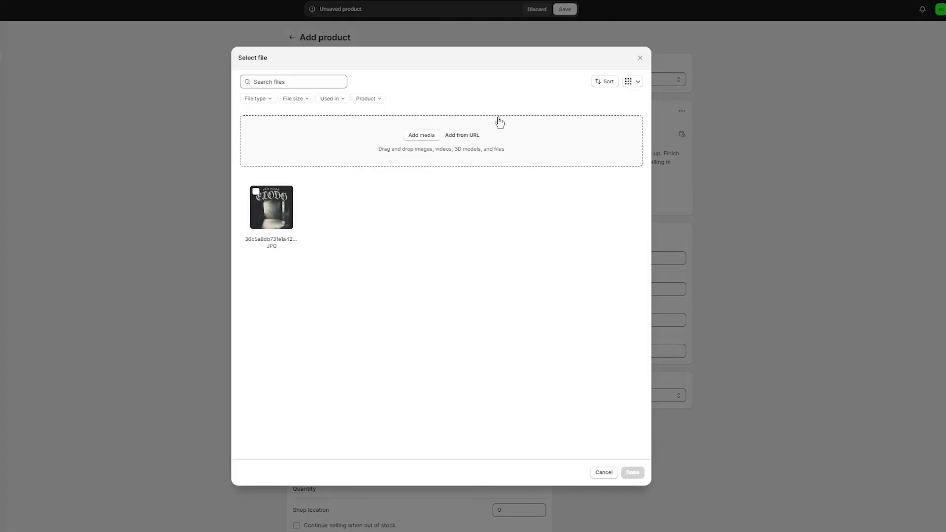
{"action": "left_click", "coordinate": [640, 59]}
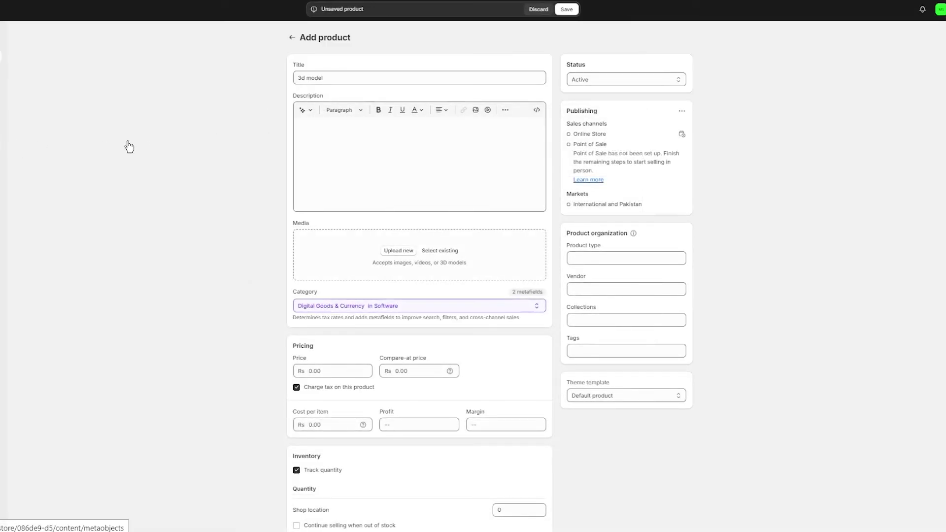
{"action": "left_click", "coordinate": [564, 10]}
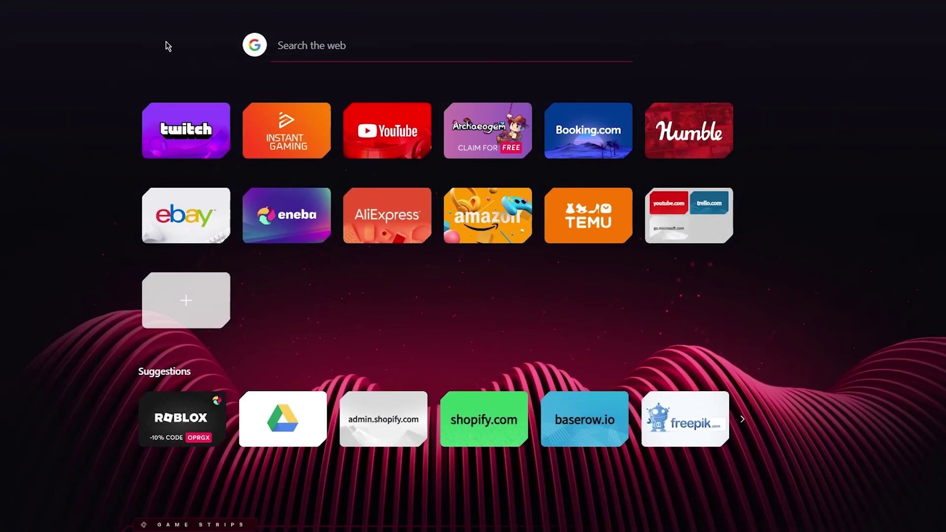
Step: Search the web for "uzdz file" and look through the results
{"action": "type", "text": "uzdz file"}
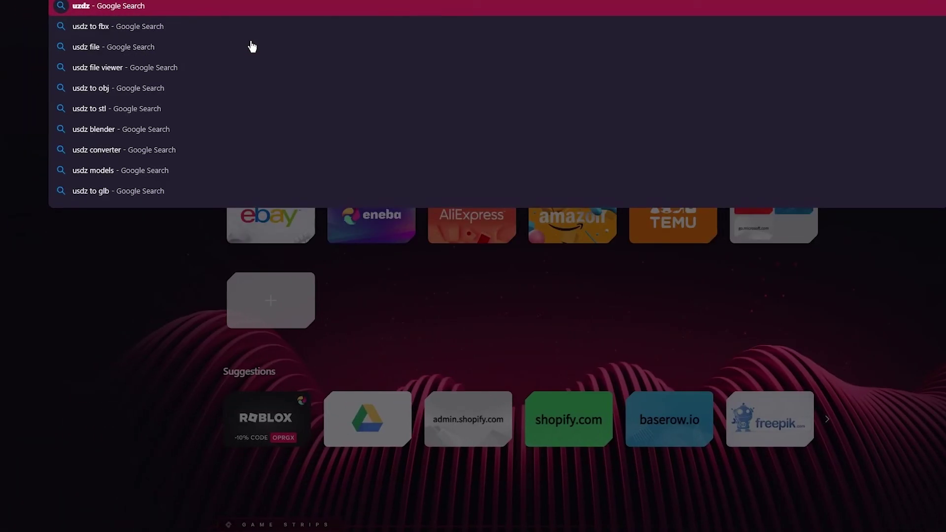
{"action": "key", "text": "Return"}
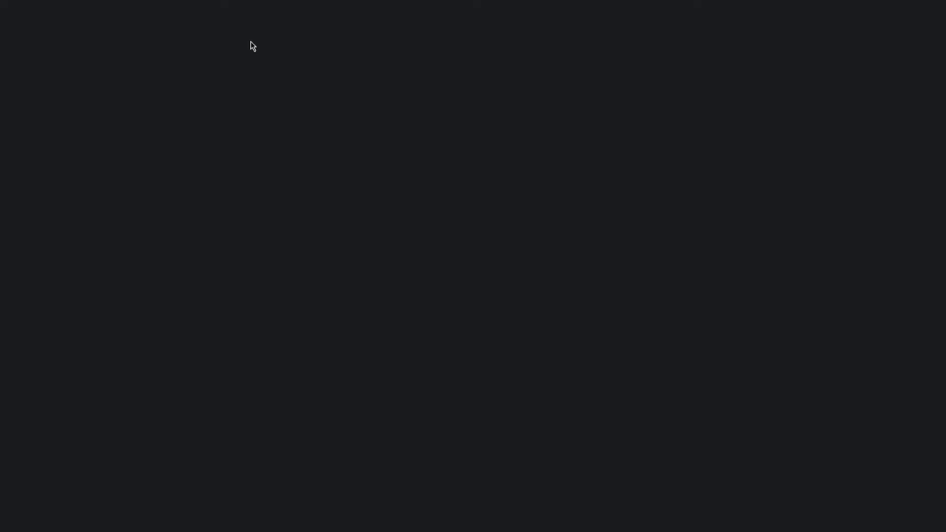
{"action": "scroll", "coordinate": [318, 192], "scroll_direction": "down", "scroll_amount": 3}
{"action": "scroll", "coordinate": [362, 113], "scroll_direction": "up", "scroll_amount": 3}
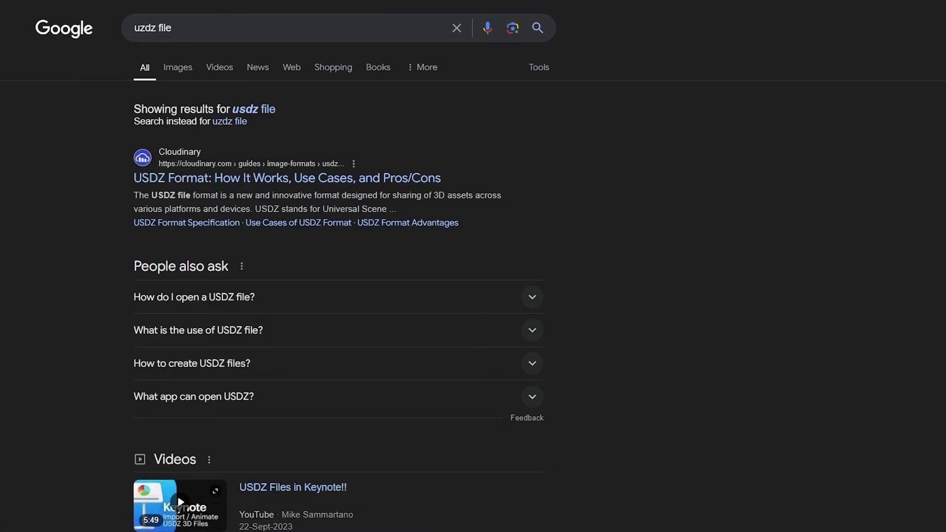
Step: Search the web for "3d model glb" and open Sketchfab's Glb 3D models page
{"action": "key", "text": "ctrl+l"}
{"action": "type", "text": "3d mode"}
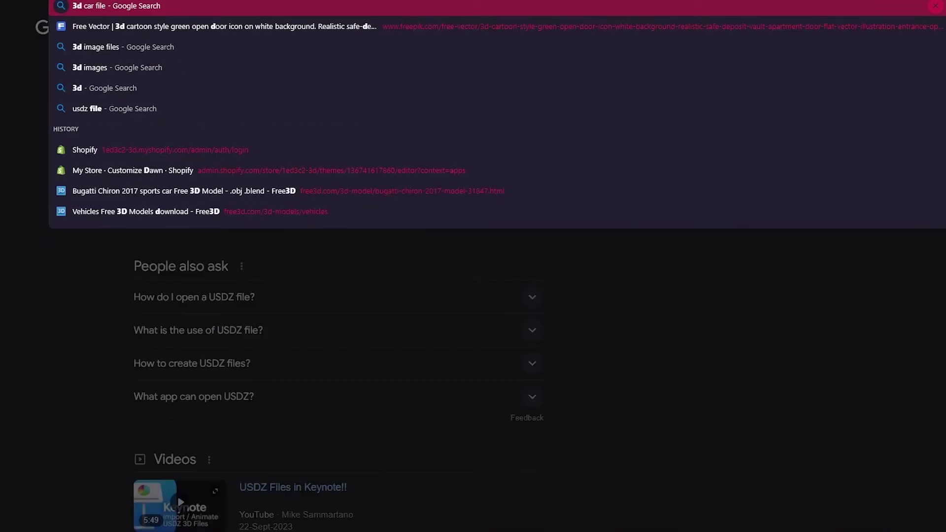
{"action": "type", "text": "l glb"}
{"action": "key", "text": "Return"}
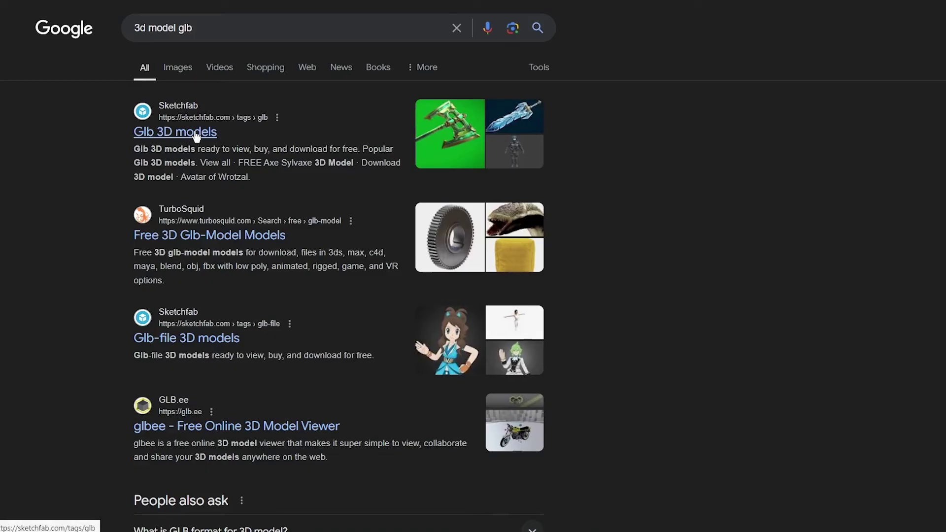
{"action": "left_click", "coordinate": [196, 134]}
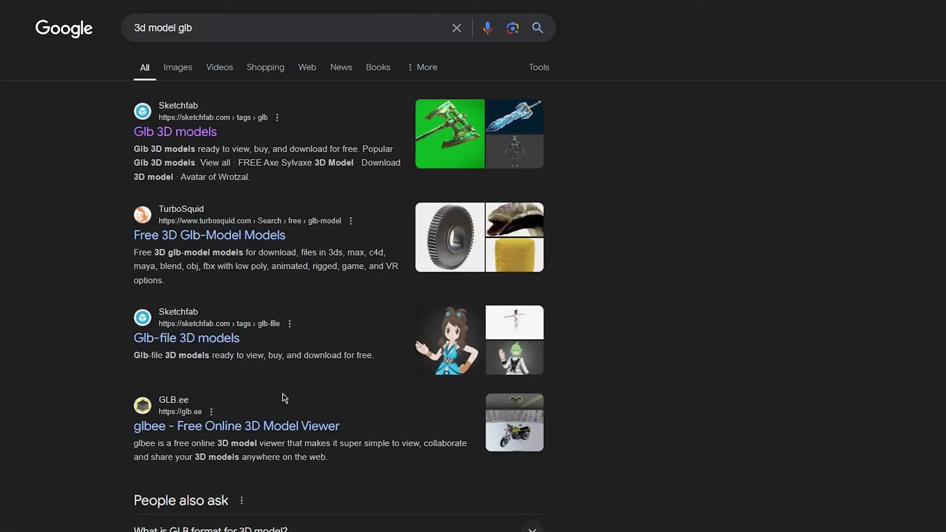
Step: Search the web for "3d model uzdz" and look over TurboSquid's Free USDz Models listing
{"action": "left_click", "coordinate": [219, 31]}
{"action": "type", "text": "uzdz"}
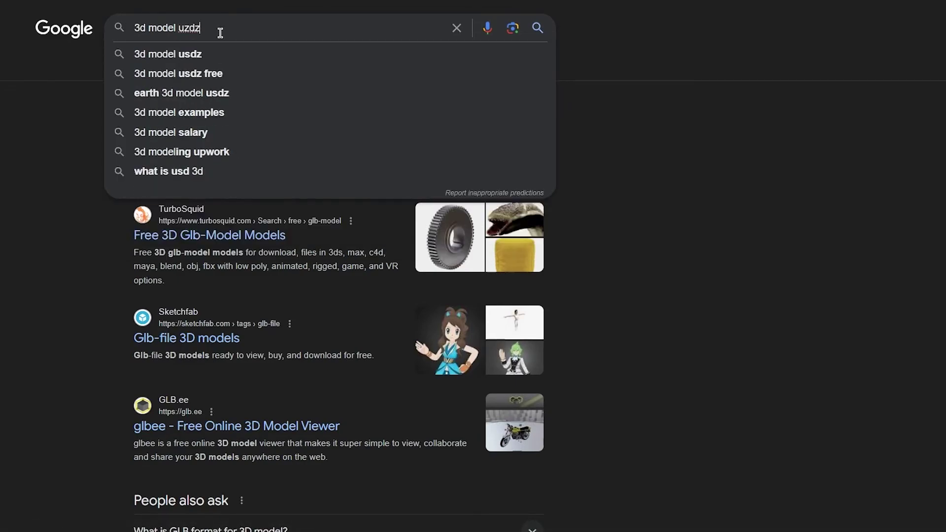
{"action": "key", "text": "Return"}
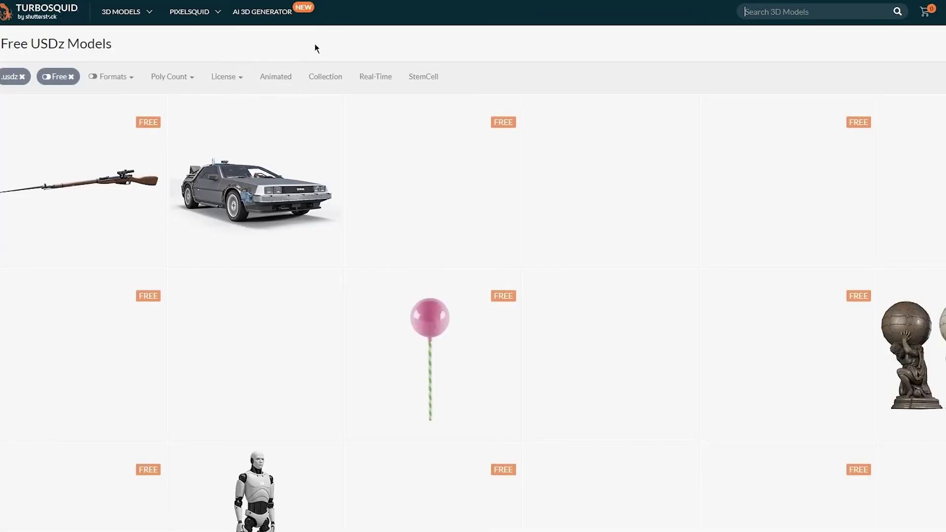
{"action": "mouse_move", "coordinate": [255, 168]}
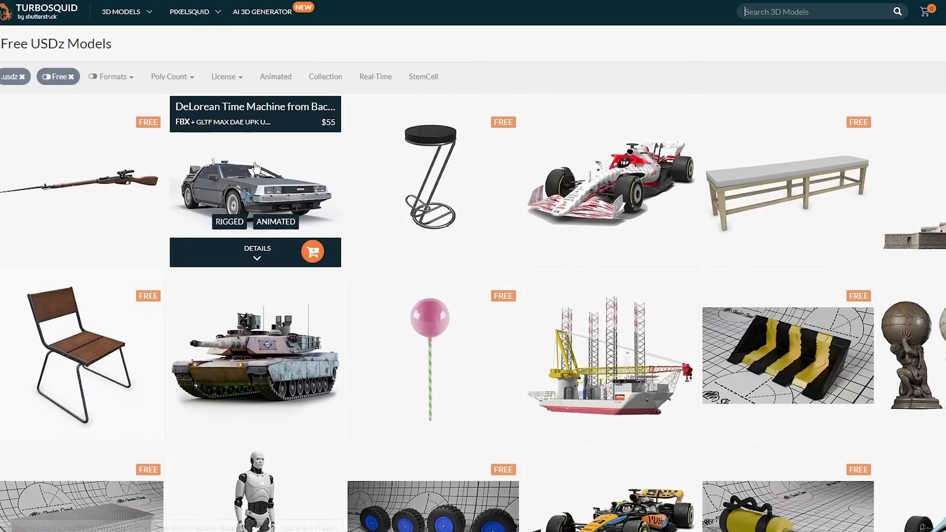
{"action": "mouse_move", "coordinate": [444, 191]}
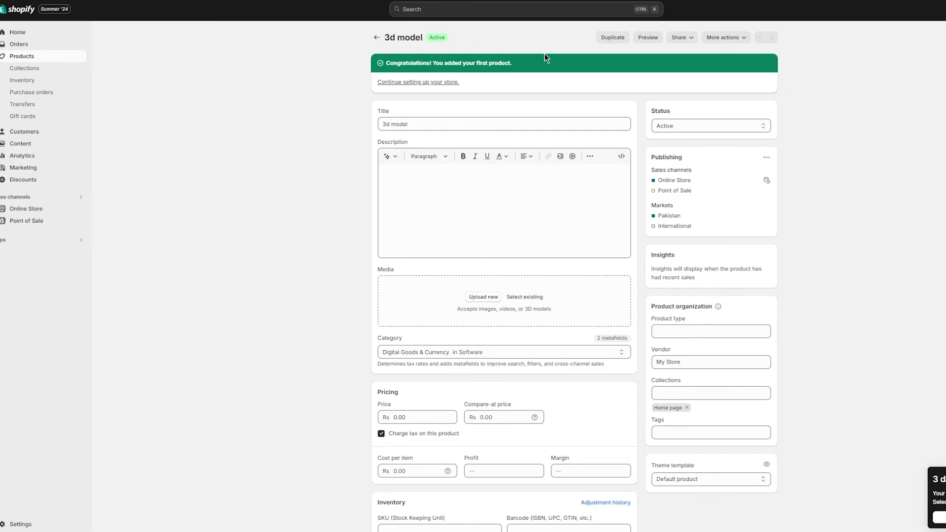
Step: Leave the 3d model product in Shopify and view the home page preview in the Dawn theme editor
{"action": "left_click", "coordinate": [377, 37]}
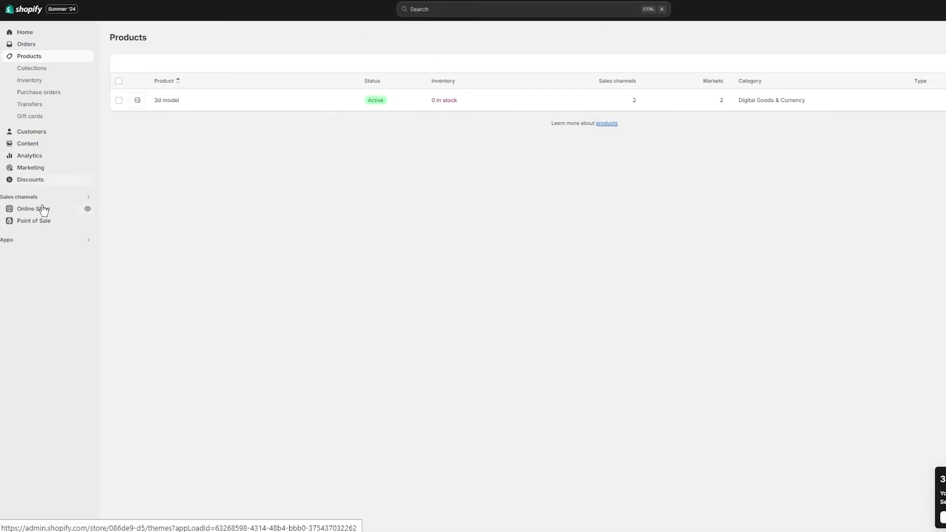
{"action": "left_click", "coordinate": [41, 209]}
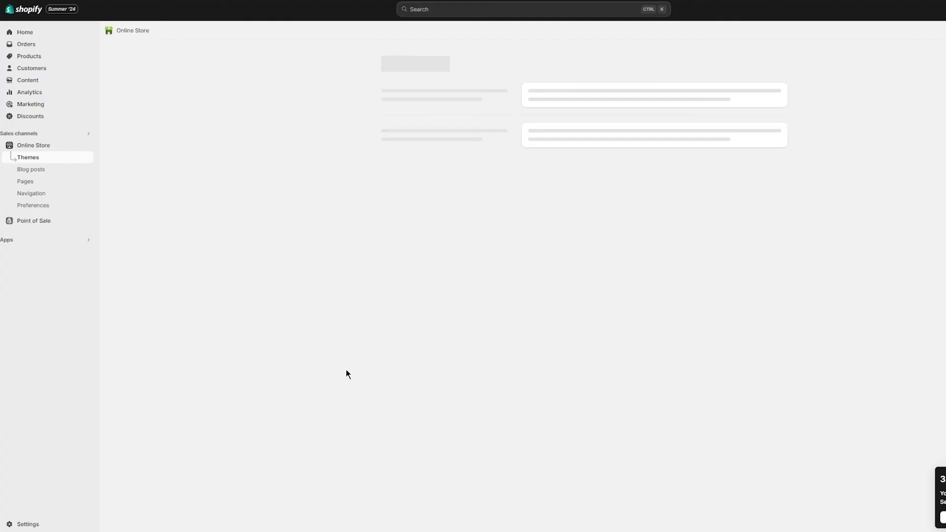
{"action": "left_click", "coordinate": [754, 247]}
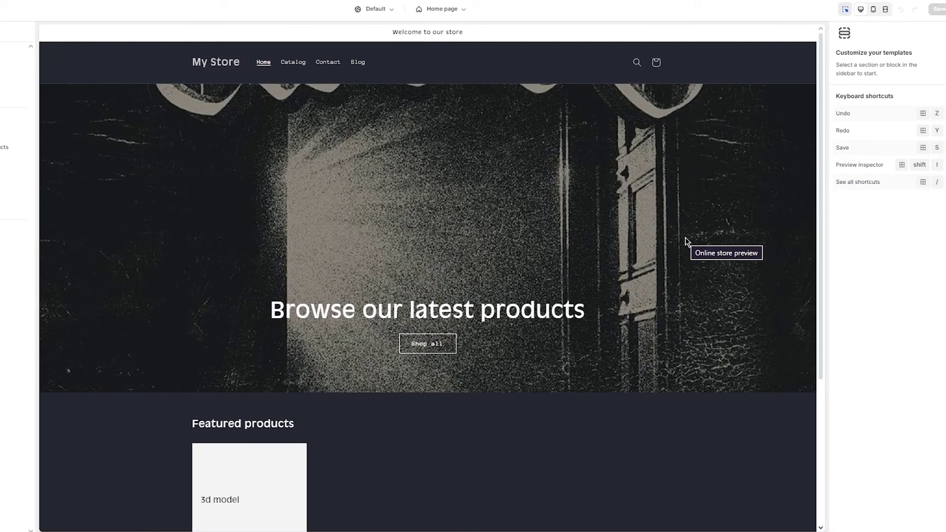
{"action": "left_click", "coordinate": [561, 224]}
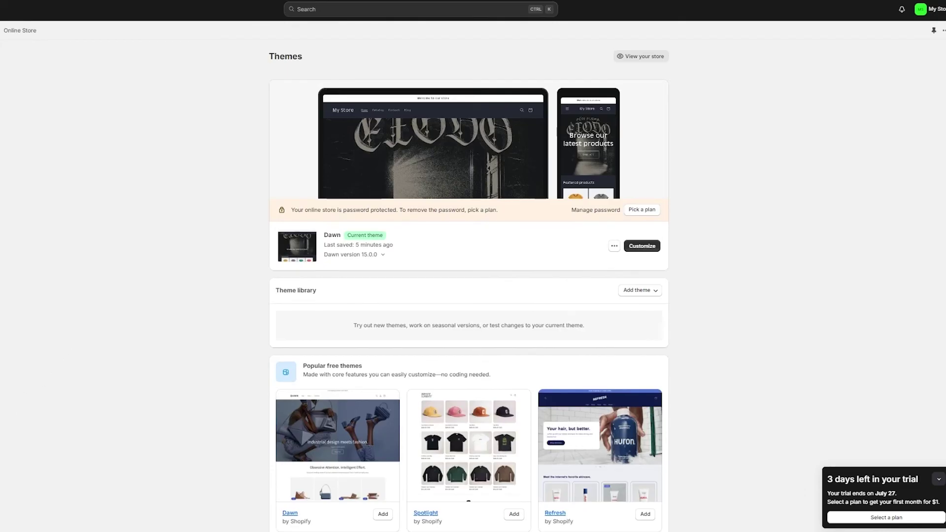
Step: Review the store's Plan settings and compare the available subscription plans, closing the settings without choosing one
{"action": "left_click", "coordinate": [0, 523]}
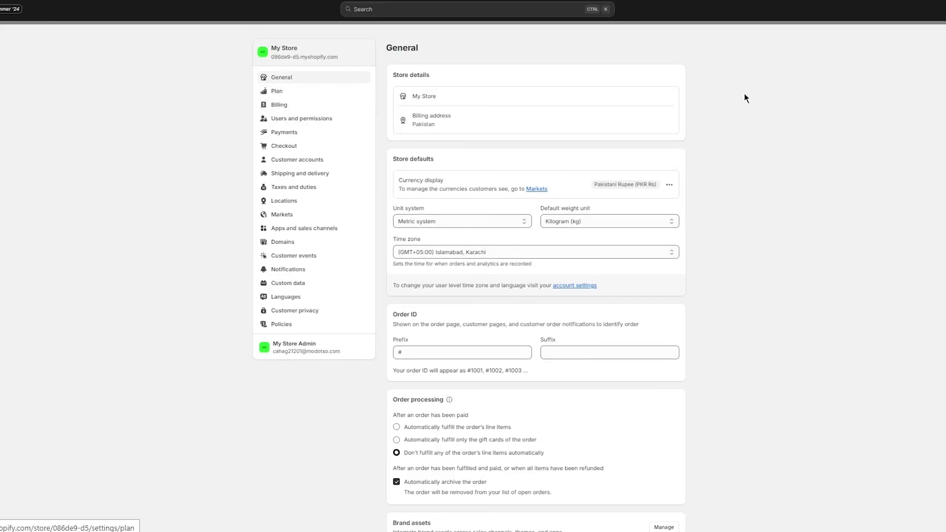
{"action": "left_click", "coordinate": [313, 93]}
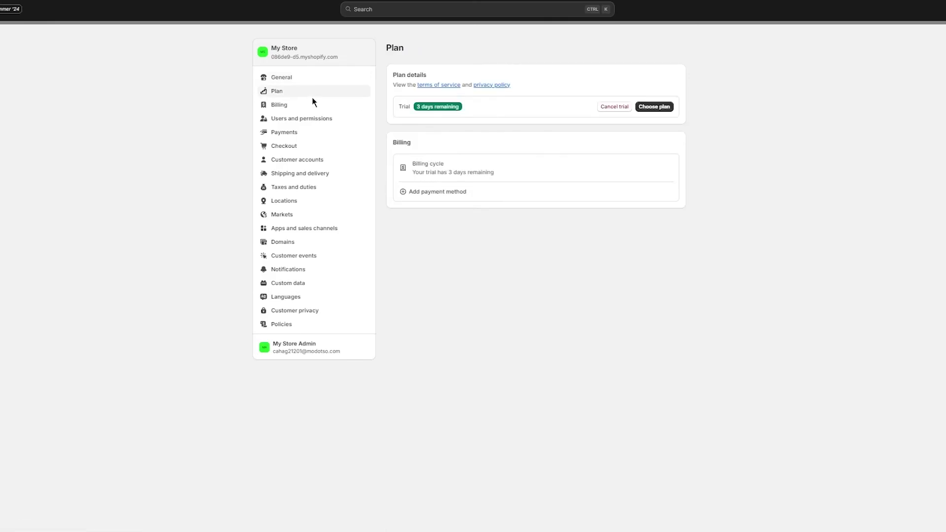
{"action": "left_click", "coordinate": [655, 107]}
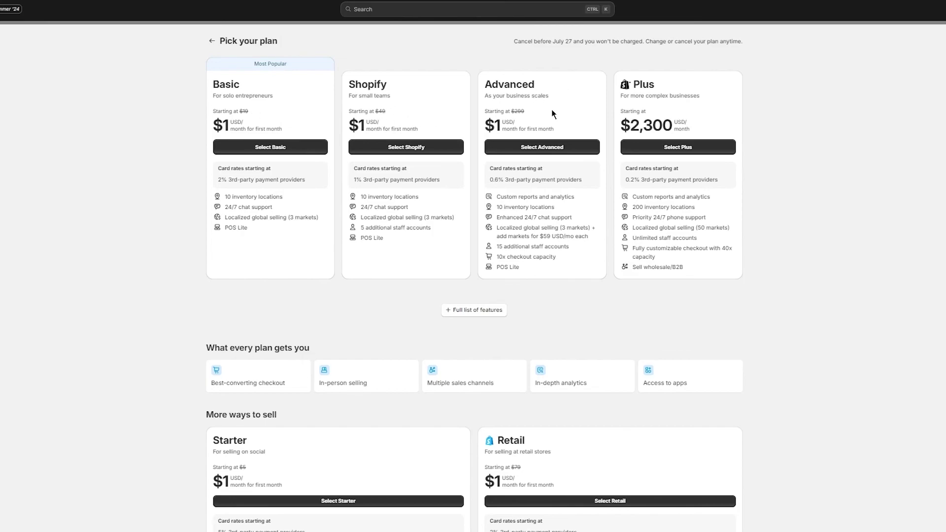
{"action": "left_click_drag", "start_coordinate": [194, 131], "coordinate": [834, 169]}
{"action": "left_click", "coordinate": [887, 163]}
{"action": "scroll", "coordinate": [134, 216], "scroll_direction": "down", "scroll_amount": 5}
{"action": "scroll", "coordinate": [135, 218], "scroll_direction": "up", "scroll_amount": 5}
{"action": "scroll", "coordinate": [105, 290], "scroll_direction": "down", "scroll_amount": 10}
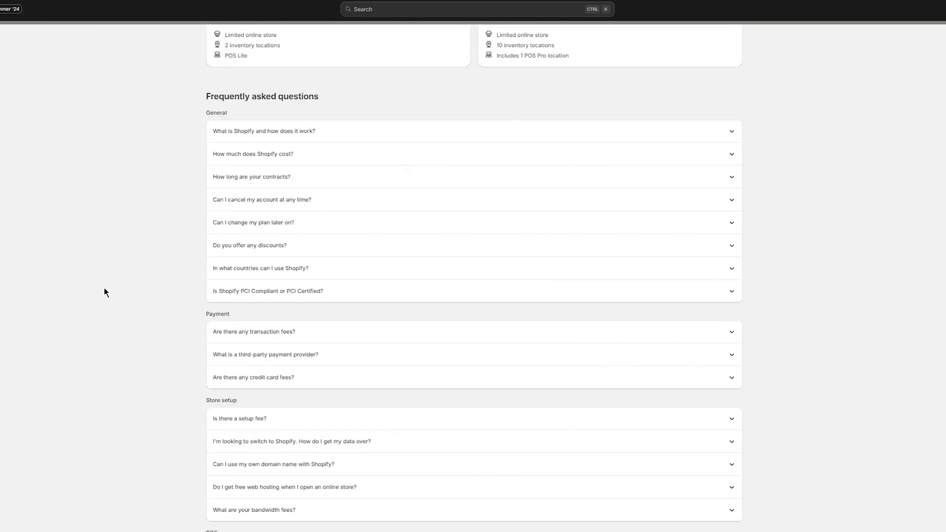
{"action": "scroll", "coordinate": [135, 273], "scroll_direction": "up", "scroll_amount": 10}
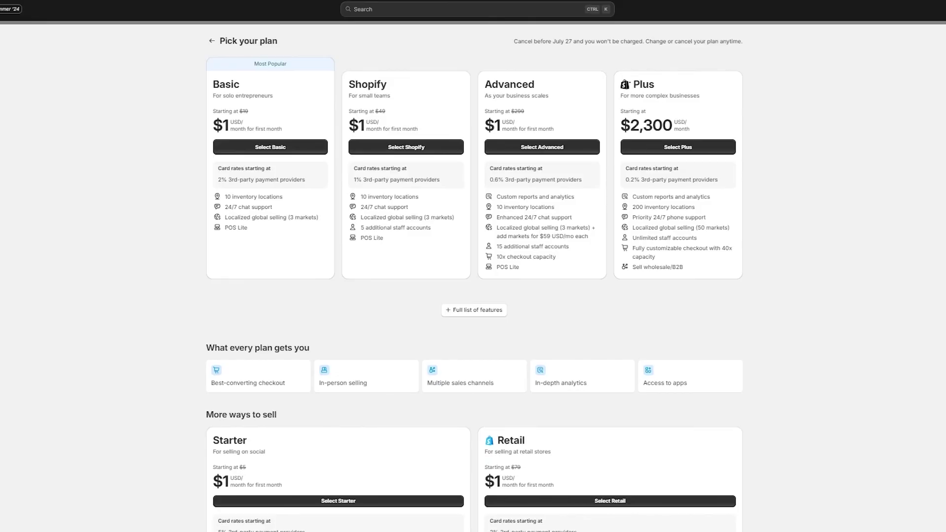
{"action": "key", "text": "alt+Left"}
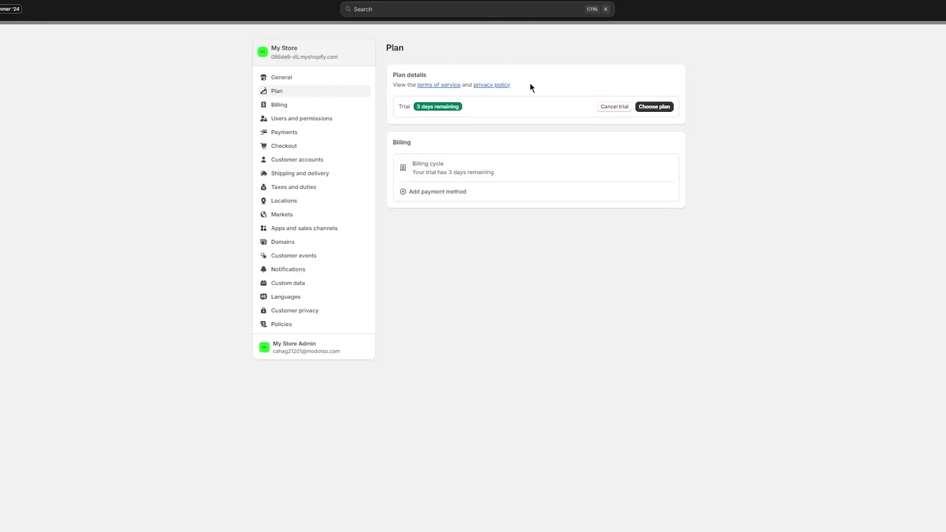
{"action": "key", "text": "Escape"}
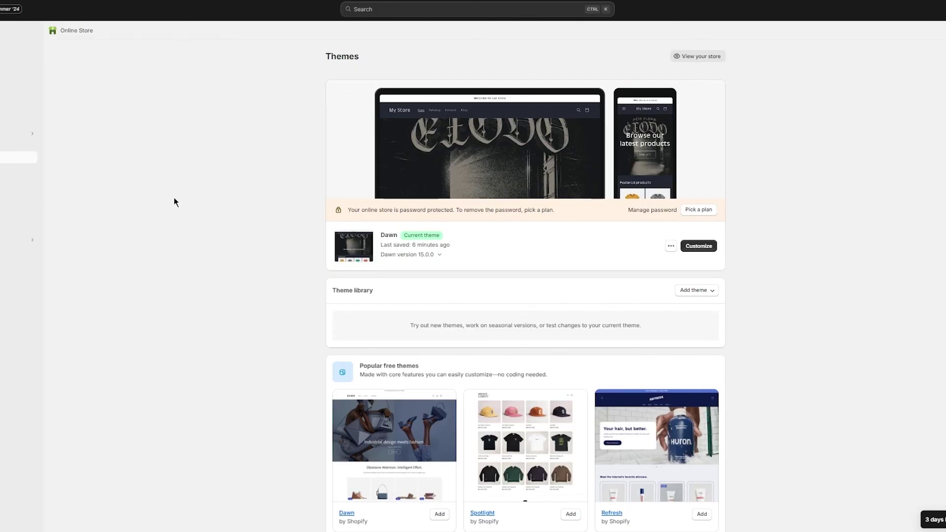
Step: Look through the Themes page, from the current Dawn theme down to the popular free themes
{"action": "scroll", "coordinate": [508, 178], "scroll_direction": "down", "scroll_amount": 3}
{"action": "scroll", "coordinate": [522, 207], "scroll_direction": "up", "scroll_amount": 3}
{"action": "key", "text": "ctrl+a"}
{"action": "left_click", "coordinate": [900, 203]}
{"action": "left_click_drag", "start_coordinate": [445, 249], "coordinate": [322, 222]}
{"action": "left_click", "coordinate": [150, 228]}
{"action": "scroll", "coordinate": [171, 216], "scroll_direction": "down", "scroll_amount": 1}
{"action": "scroll", "coordinate": [171, 214], "scroll_direction": "down", "scroll_amount": 3}
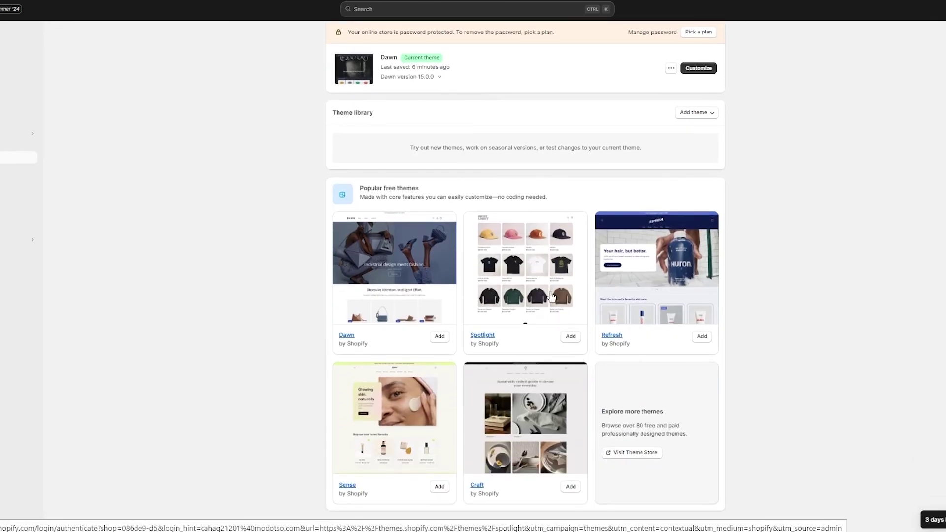
{"action": "scroll", "coordinate": [222, 296], "scroll_direction": "up", "scroll_amount": 3}
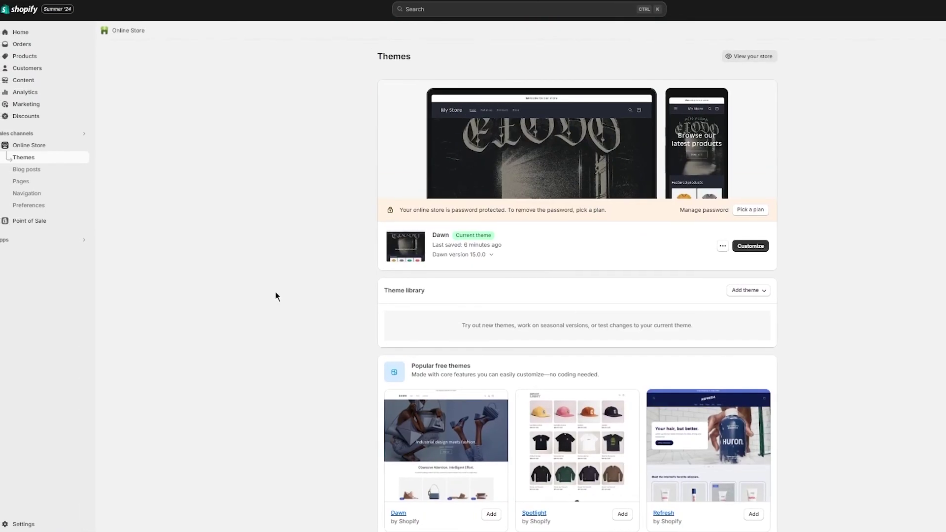
Step: Open the Dawn theme's code for editing, collapse the templates folder and browse the files in the sections folder
{"action": "left_click", "coordinate": [722, 246]}
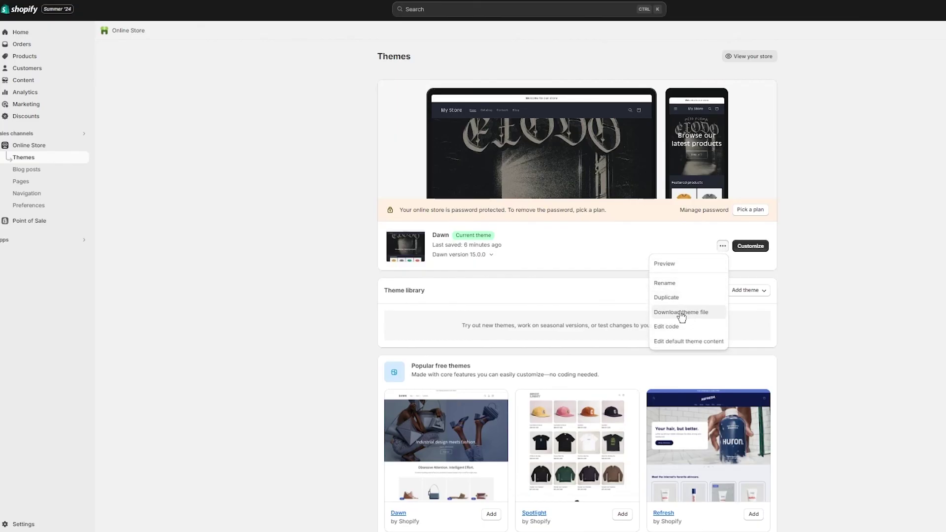
{"action": "left_click", "coordinate": [664, 329]}
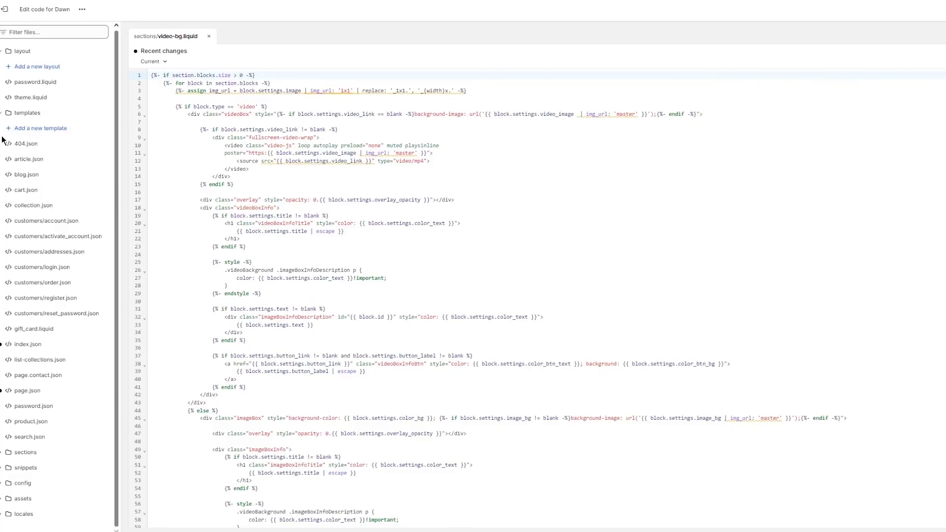
{"action": "left_click", "coordinate": [2, 115]}
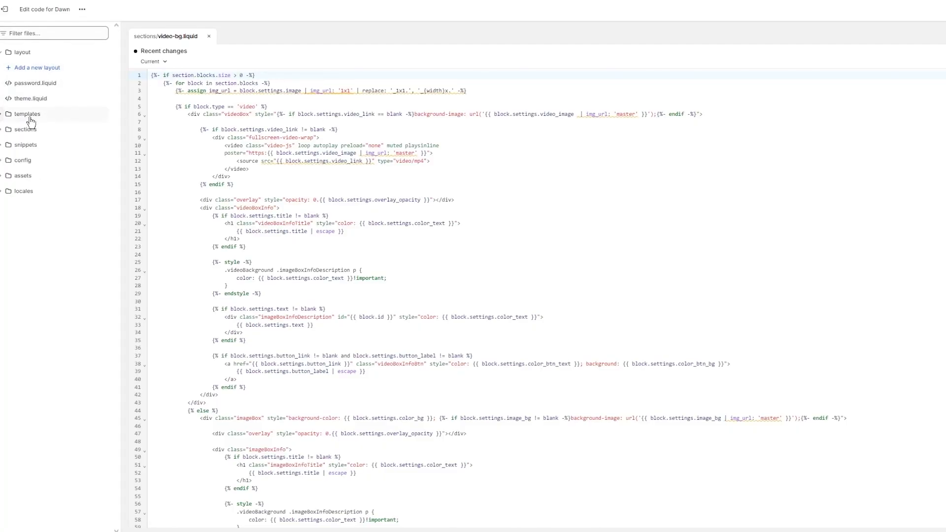
{"action": "left_click", "coordinate": [22, 131]}
{"action": "scroll", "coordinate": [39, 180], "scroll_direction": "down", "scroll_amount": 5}
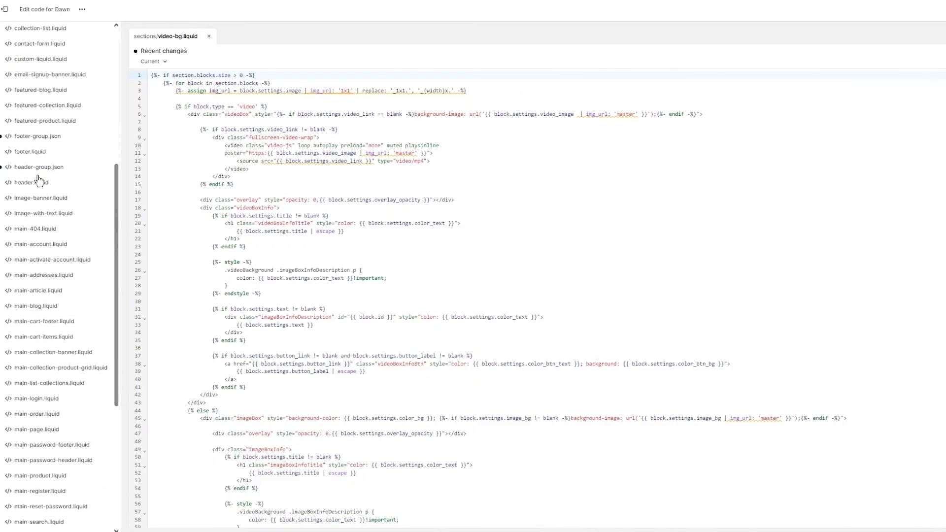
{"action": "scroll", "coordinate": [78, 182], "scroll_direction": "up", "scroll_amount": 3}
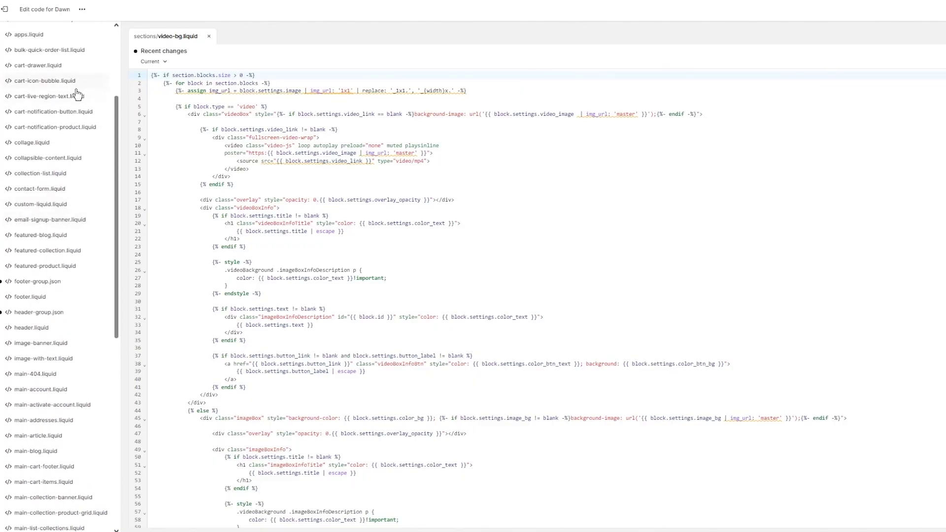
{"action": "scroll", "coordinate": [76, 113], "scroll_direction": "down", "scroll_amount": 8}
Step: Open slideshow.liquid and video.liquid, examine the code in video-bg.liquid, and exit the code editor
{"action": "left_click", "coordinate": [39, 425]}
{"action": "left_click", "coordinate": [49, 451]}
{"action": "left_click", "coordinate": [33, 439]}
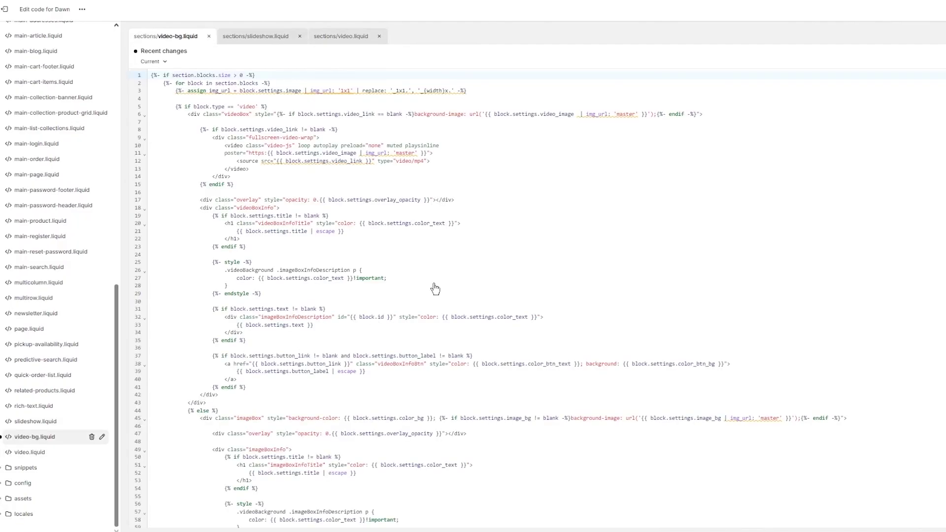
{"action": "scroll", "coordinate": [348, 219], "scroll_direction": "down", "scroll_amount": 20}
{"action": "scroll", "coordinate": [348, 220], "scroll_direction": "down", "scroll_amount": 20}
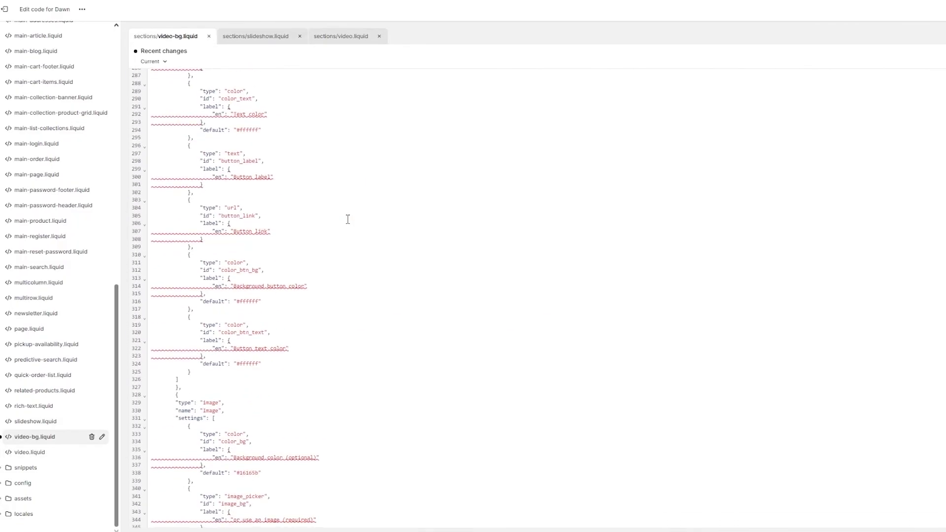
{"action": "scroll", "coordinate": [349, 219], "scroll_direction": "up", "scroll_amount": 20}
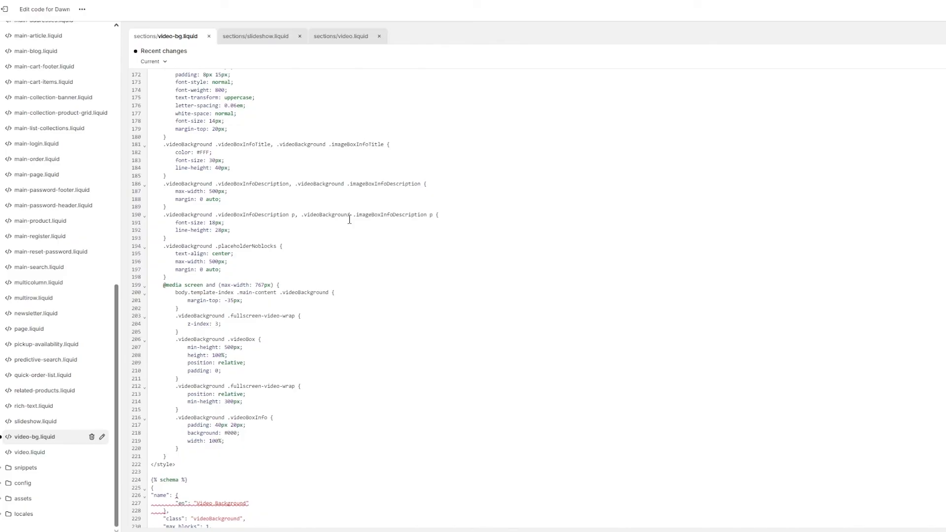
{"action": "left_click", "coordinate": [4, 9]}
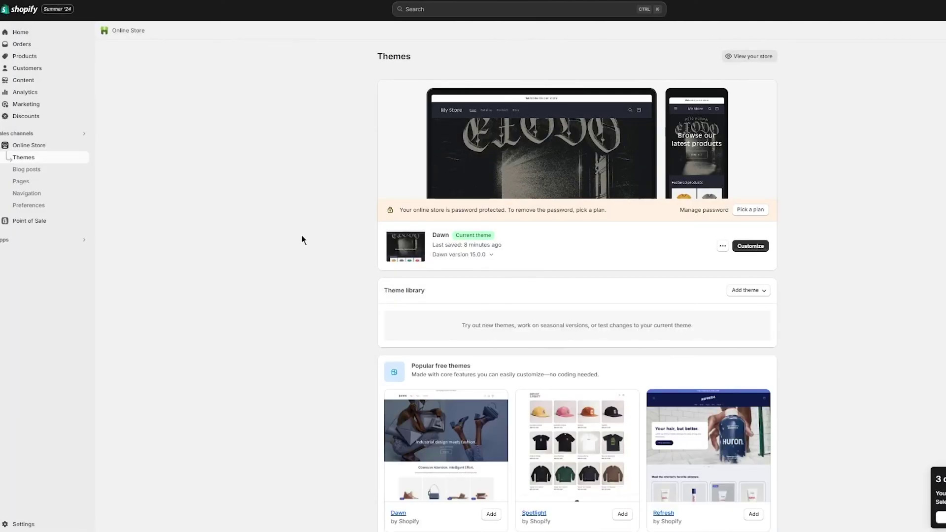